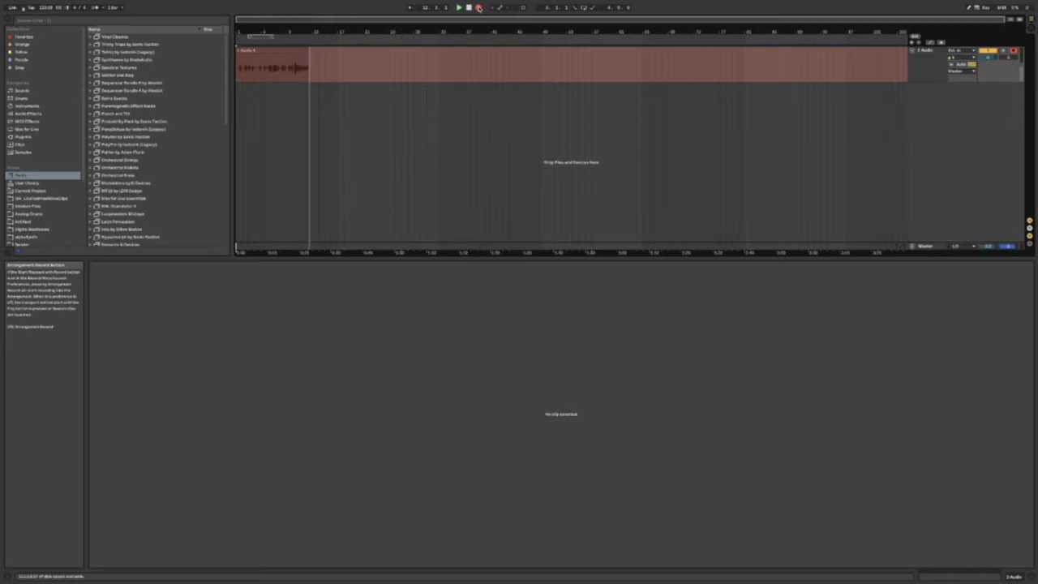
Switch from the Arrangement to the Session view
{"action": "key", "text": "Tab"}
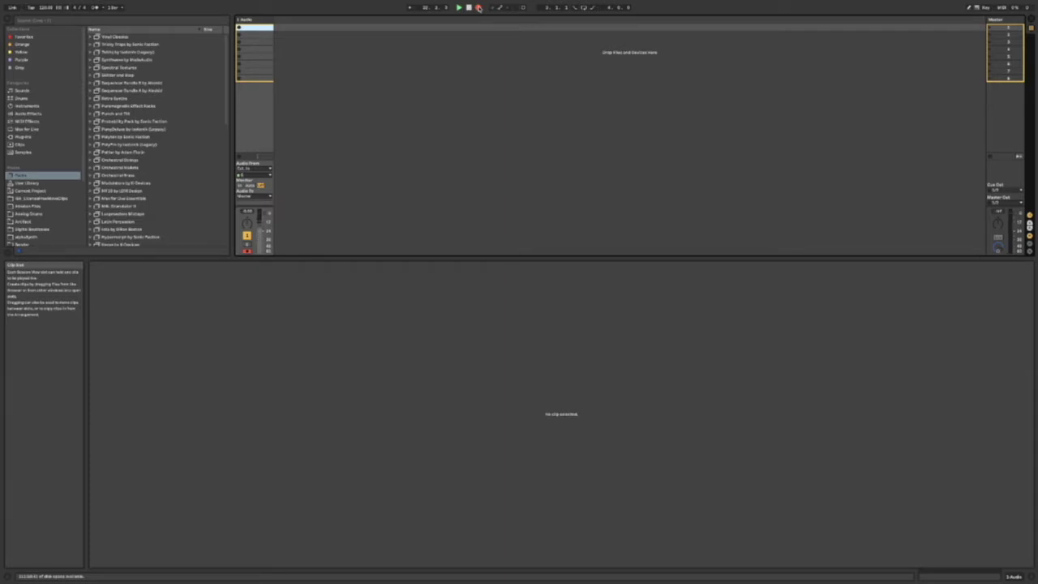
{"action": "left_click", "coordinate": [429, 123]}
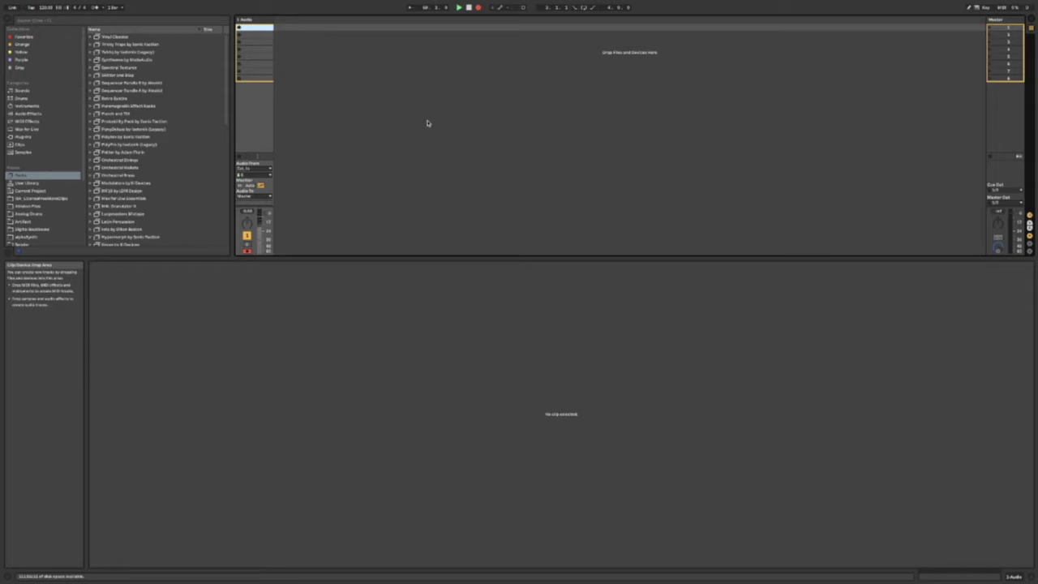
Go to the desktop, search for "audio midi" and open Audio MIDI Setup
{"action": "key", "text": "ctrl+Up"}
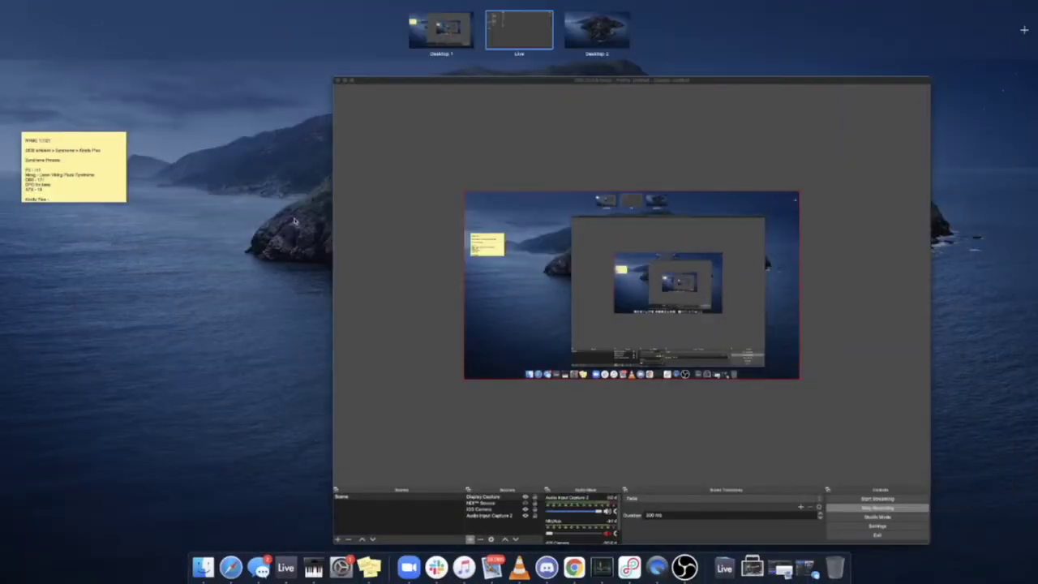
{"action": "left_click", "coordinate": [300, 219]}
{"action": "left_click", "coordinate": [299, 17]}
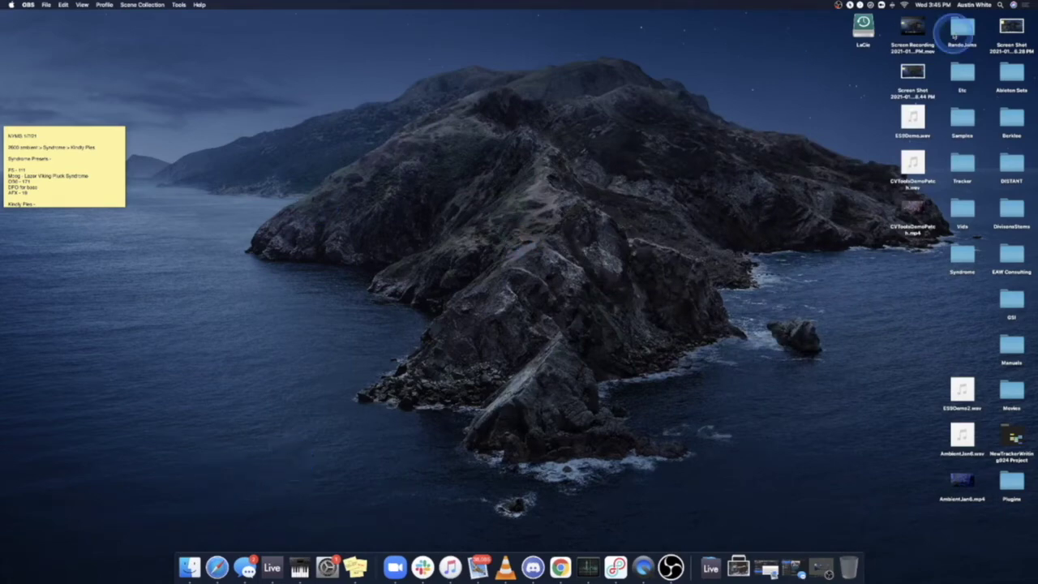
{"action": "left_click", "coordinate": [1002, 5]}
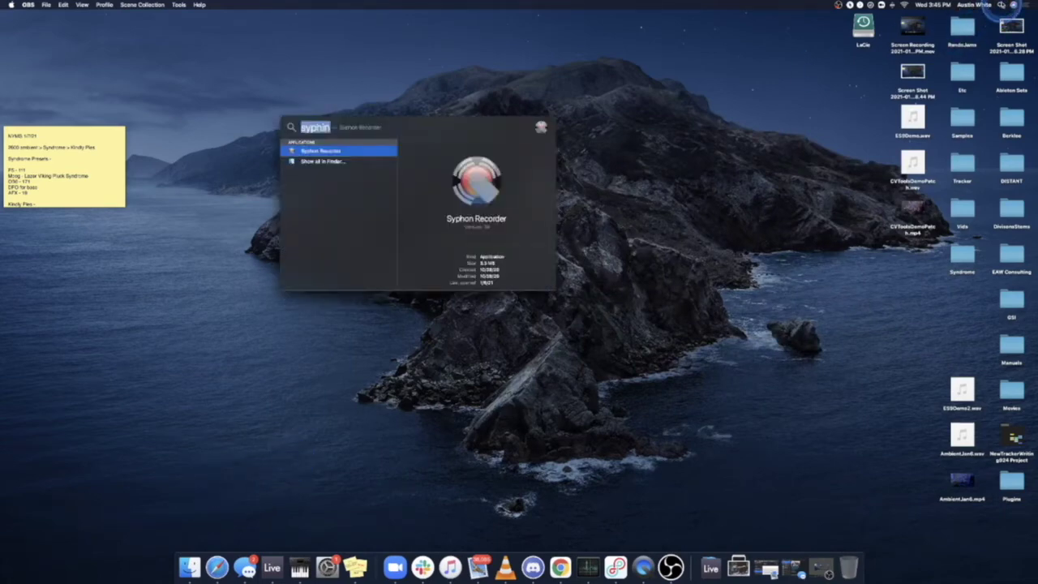
{"action": "key", "text": "BackSpace"}
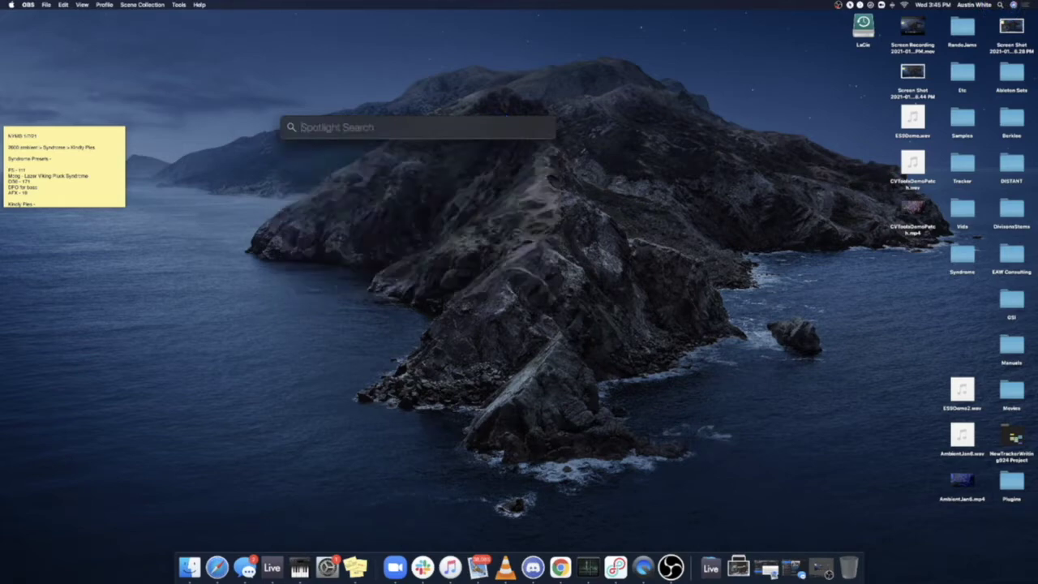
{"action": "type", "text": "audio midi"}
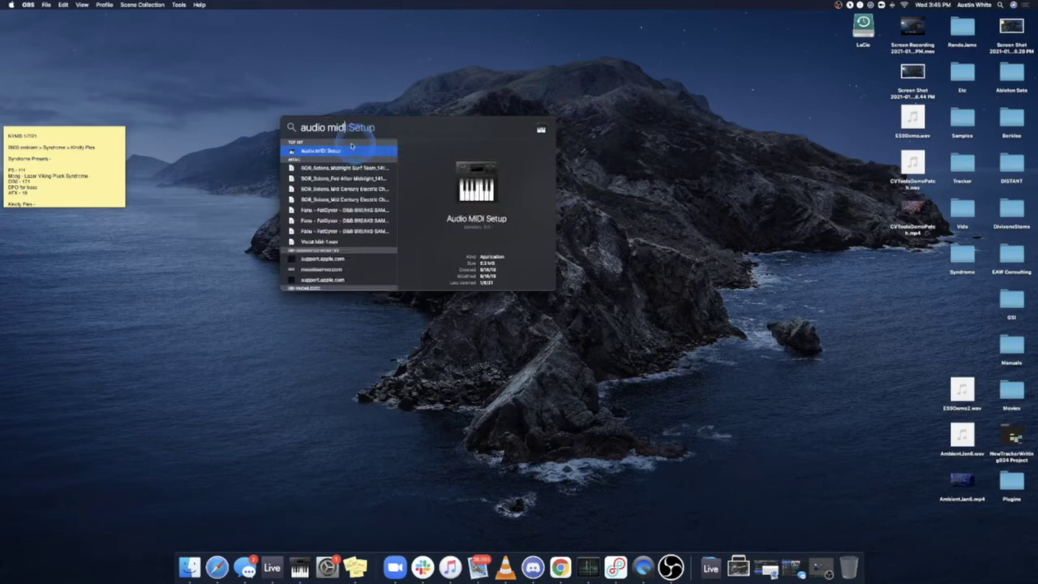
{"action": "left_click", "coordinate": [343, 152]}
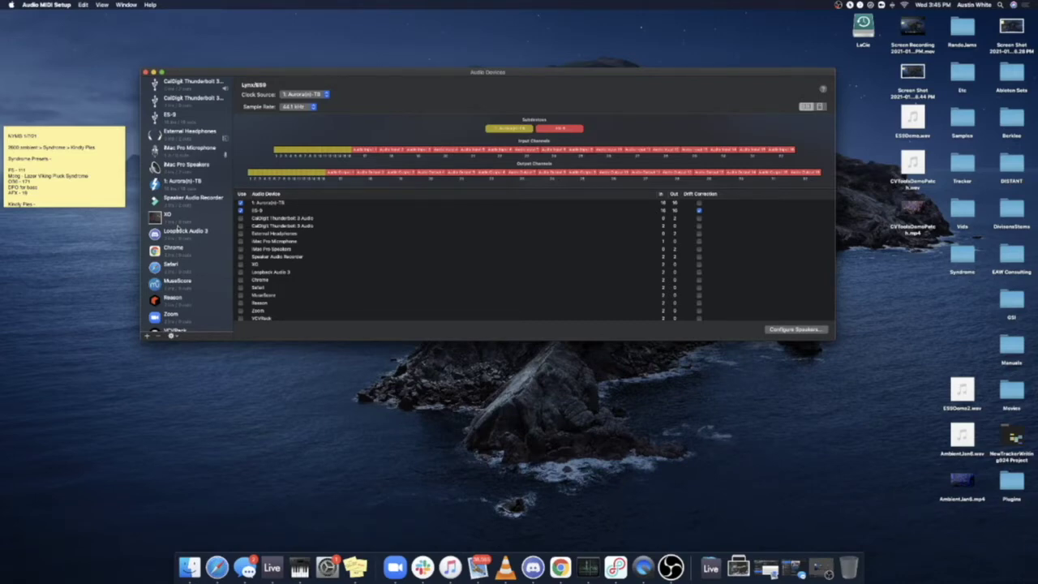
Browse the audio device list and examine the Lynx/ES9 aggregate device's subdevices, clock source and drift correction
{"action": "scroll", "coordinate": [178, 230], "scroll_direction": "down", "scroll_amount": 10}
{"action": "scroll", "coordinate": [177, 229], "scroll_direction": "up", "scroll_amount": 4}
{"action": "scroll", "coordinate": [177, 229], "scroll_direction": "up", "scroll_amount": 4}
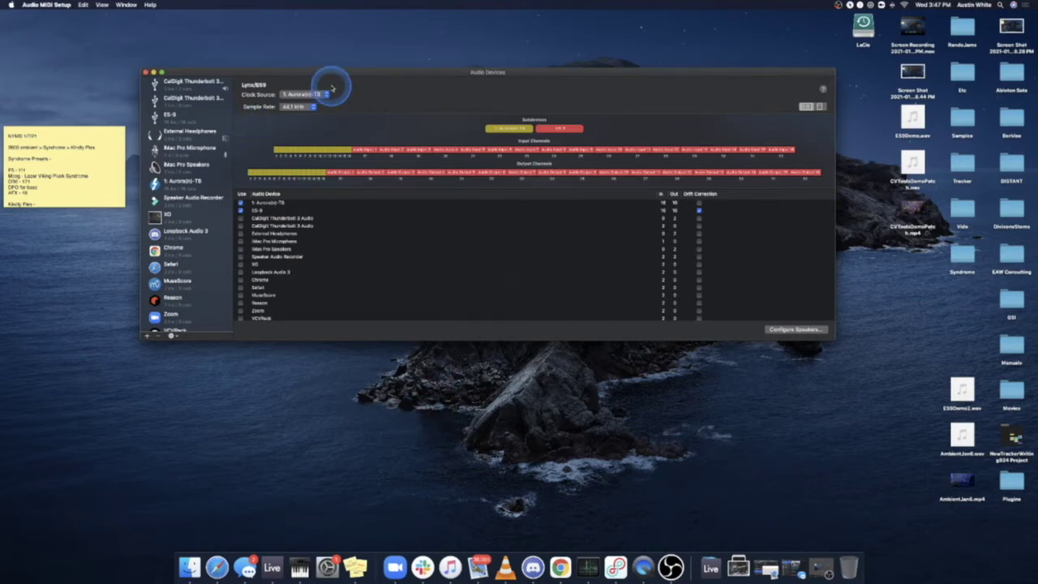
Switch back to Ableton Live and enlarge the Session view by shrinking the detail area
{"action": "key", "text": "ctrl+Up"}
{"action": "left_click", "coordinate": [520, 37]}
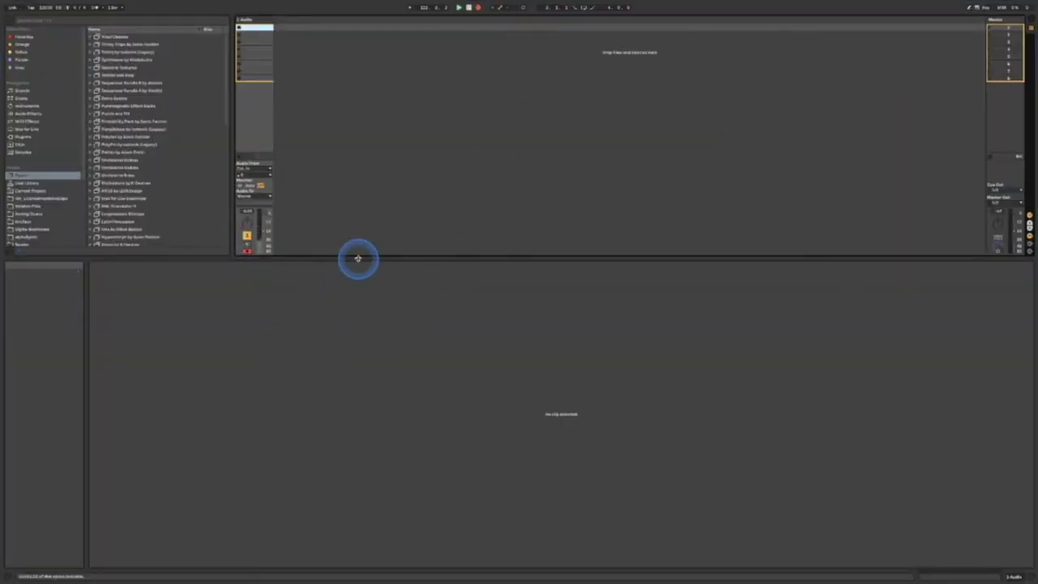
{"action": "left_click_drag", "start_coordinate": [358, 271], "coordinate": [336, 475]}
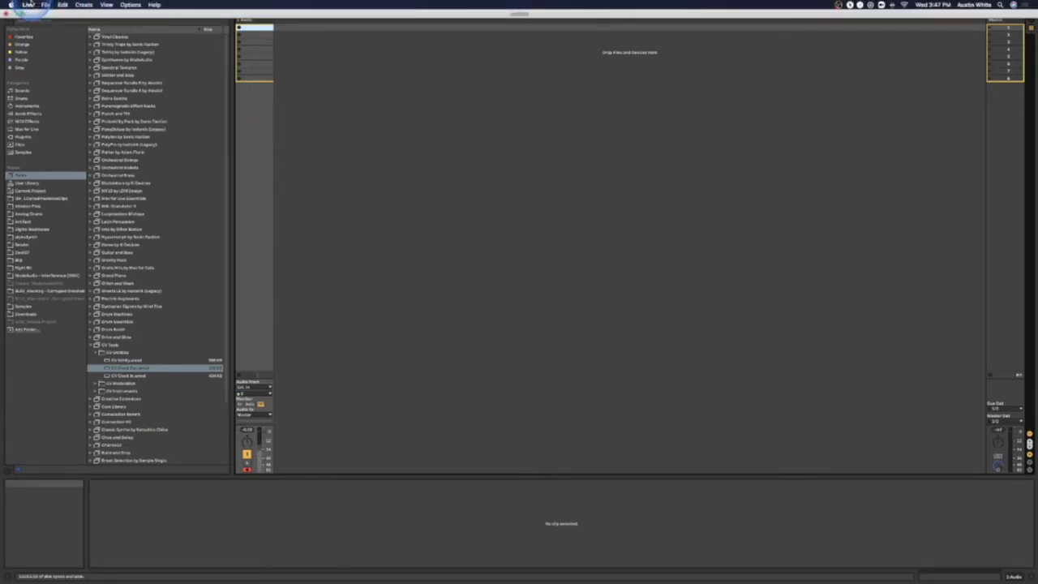
Open the audio preferences and review which mono and stereo channels are enabled in the input and output configurations
{"action": "left_click", "coordinate": [28, 5]}
{"action": "left_click", "coordinate": [43, 26]}
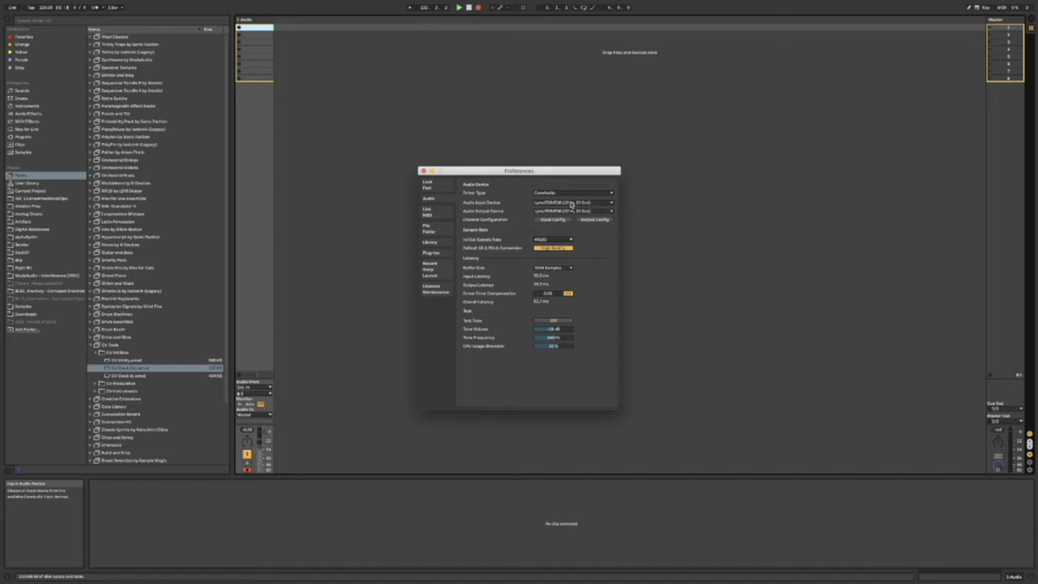
{"action": "left_click", "coordinate": [553, 219]}
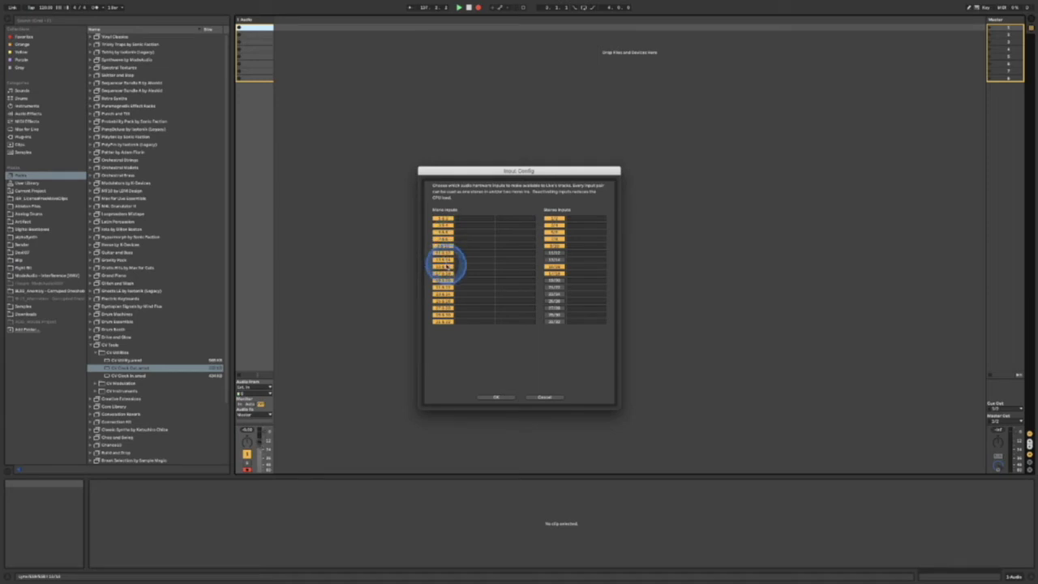
{"action": "left_click", "coordinate": [500, 398]}
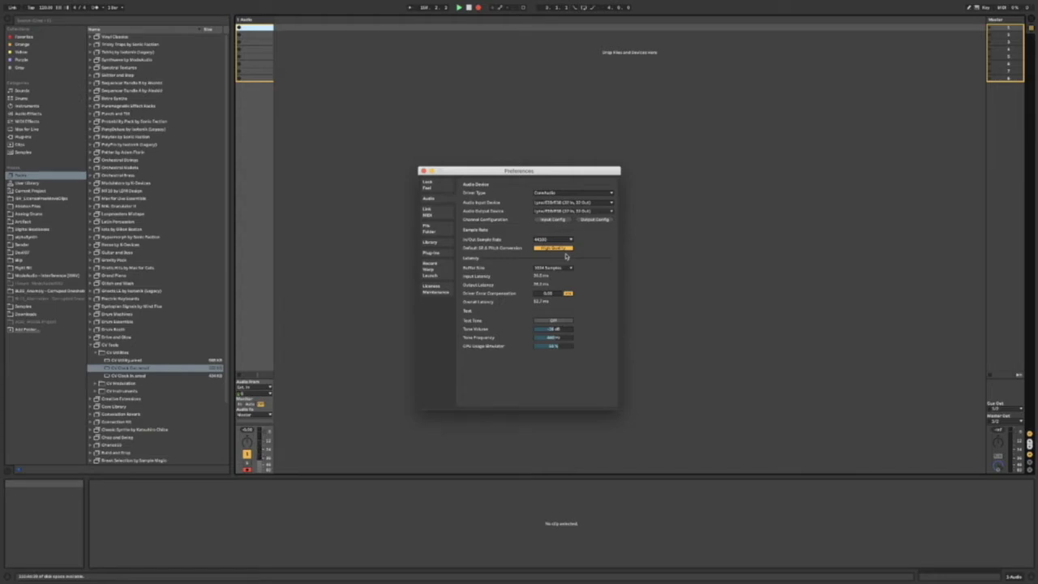
{"action": "left_click", "coordinate": [596, 219]}
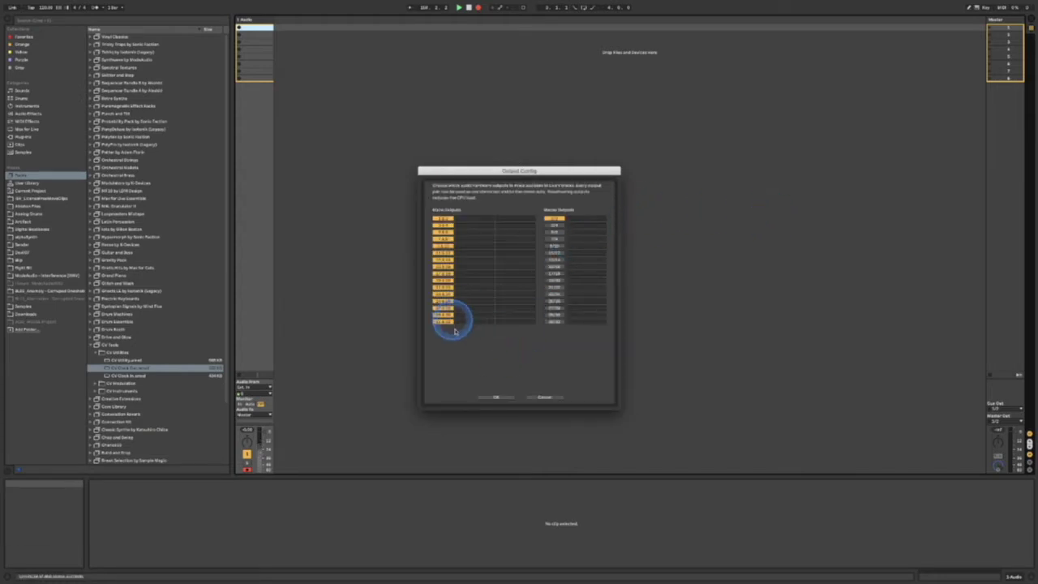
{"action": "left_click", "coordinate": [502, 397]}
Recheck the enabled stereo and mono inputs in the input configuration, accept it and close the preferences
{"action": "left_click", "coordinate": [548, 218]}
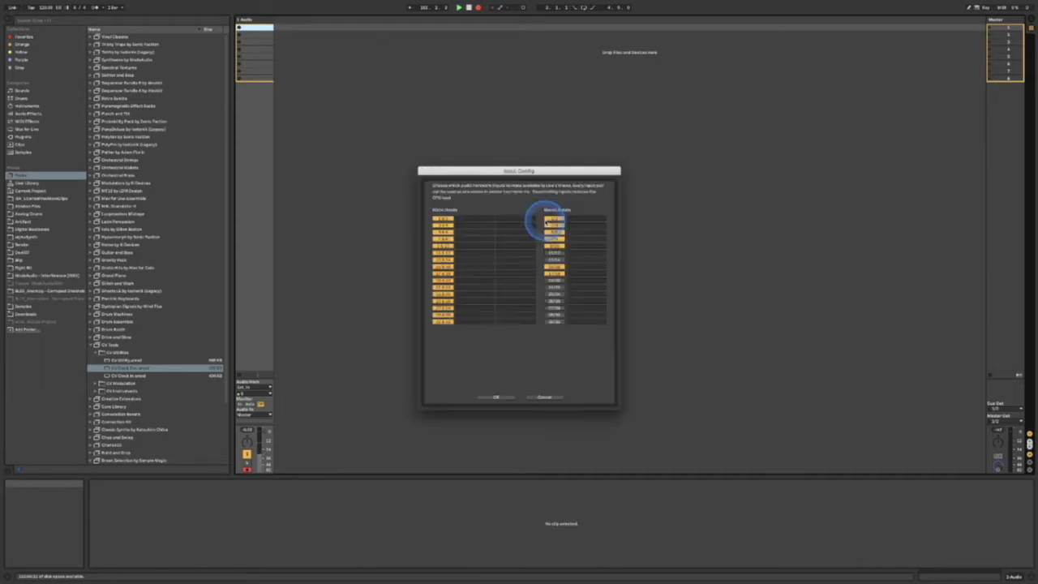
{"action": "mouse_move", "coordinate": [572, 289]}
{"action": "left_mouse_down"}
{"action": "mouse_move", "coordinate": [470, 290]}
{"action": "mouse_move", "coordinate": [478, 285]}
{"action": "left_mouse_up"}
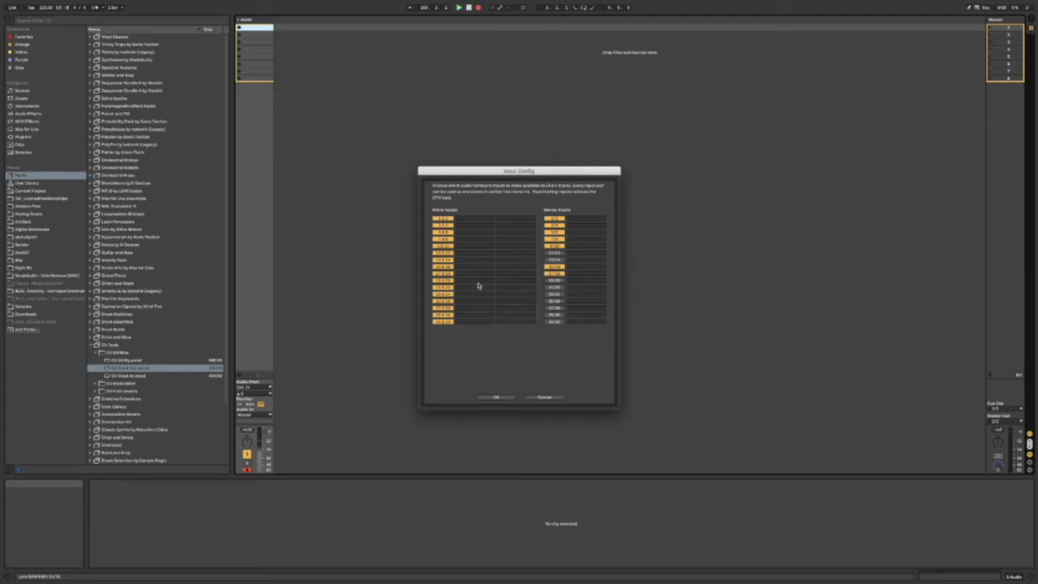
{"action": "mouse_move", "coordinate": [578, 276]}
{"action": "left_mouse_down"}
{"action": "mouse_move", "coordinate": [592, 326]}
{"action": "mouse_move", "coordinate": [567, 294]}
{"action": "mouse_move", "coordinate": [537, 317]}
{"action": "mouse_move", "coordinate": [494, 382]}
{"action": "mouse_move", "coordinate": [501, 397]}
{"action": "left_mouse_up"}
{"action": "left_click", "coordinate": [501, 398]}
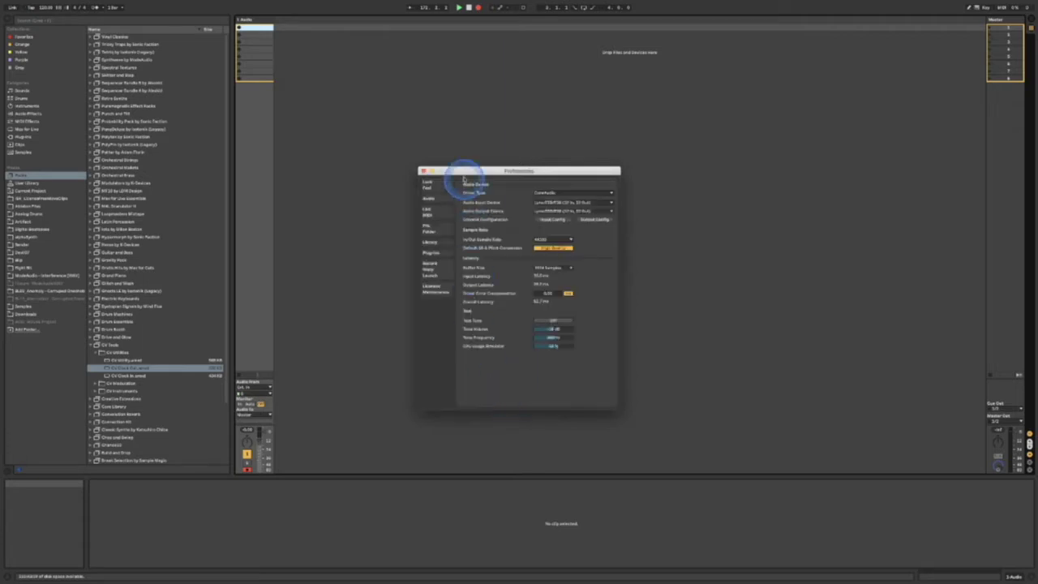
{"action": "left_click", "coordinate": [422, 171]}
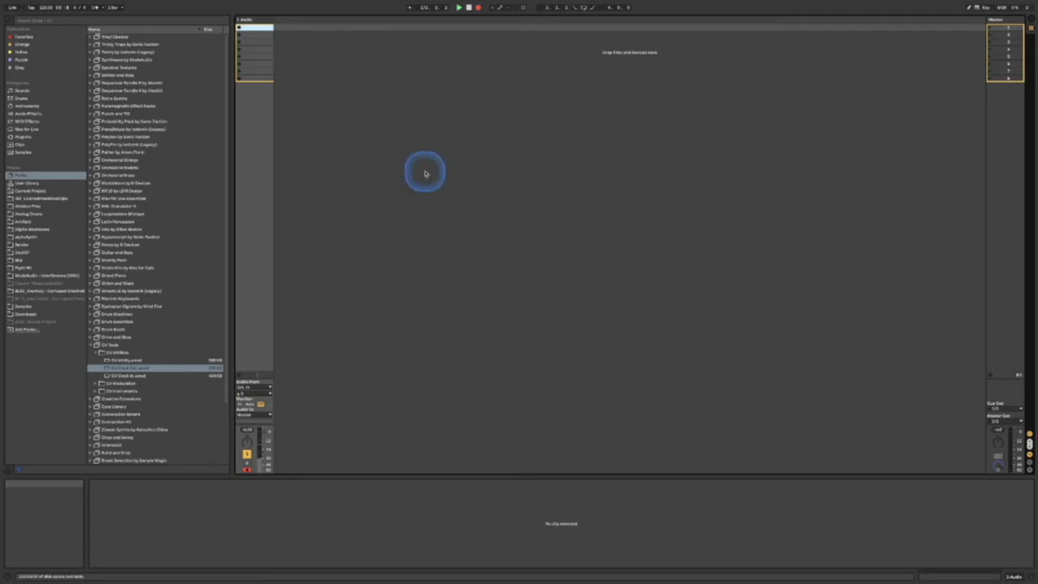
Insert a new MIDI track and a new return-free Session column by adding another audio track after it
{"action": "left_click", "coordinate": [339, 242]}
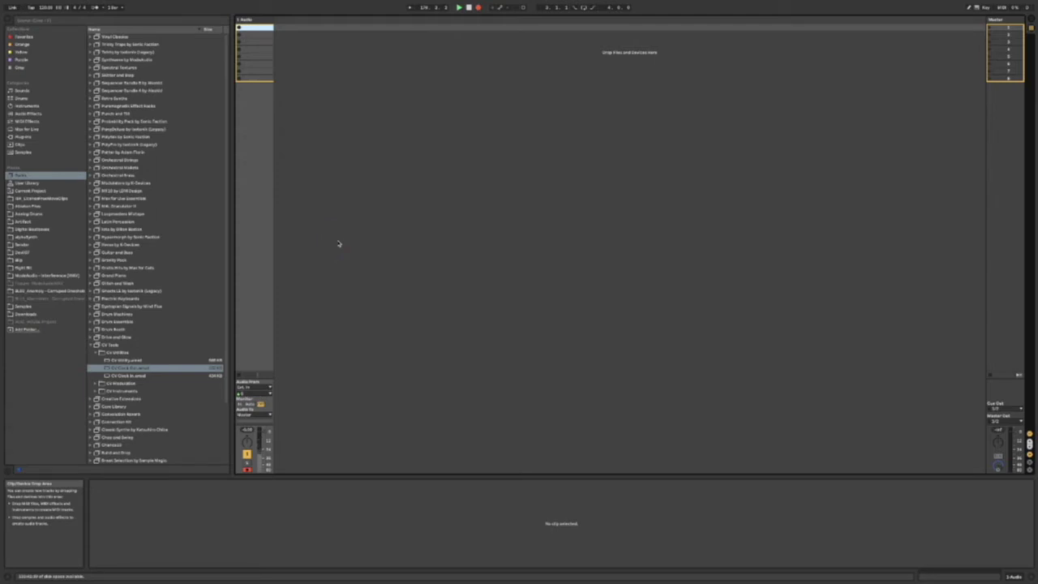
{"action": "left_click", "coordinate": [339, 243]}
{"action": "key", "text": "super+shift+t"}
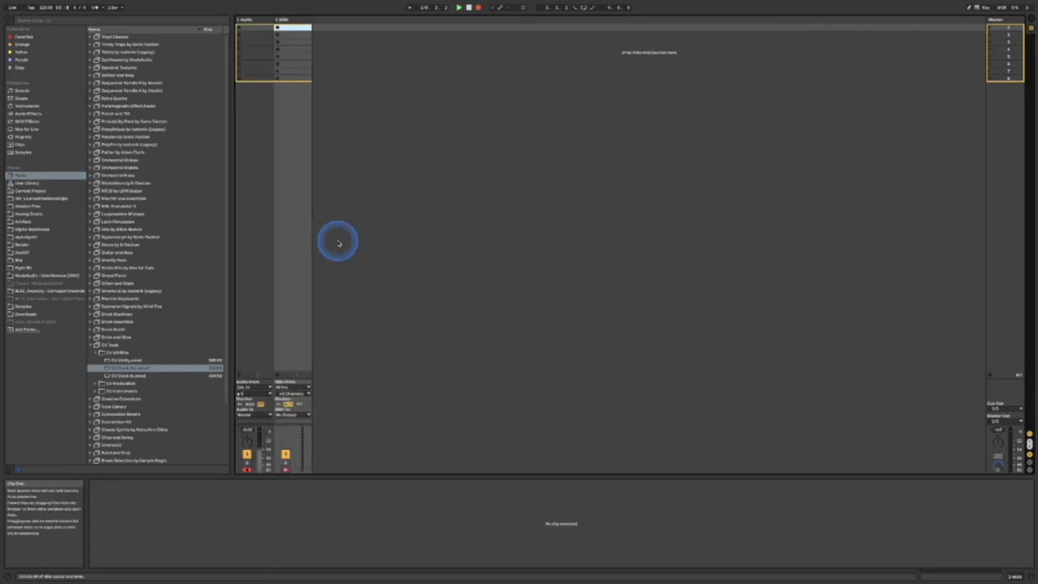
{"action": "mouse_move", "coordinate": [116, 4]}
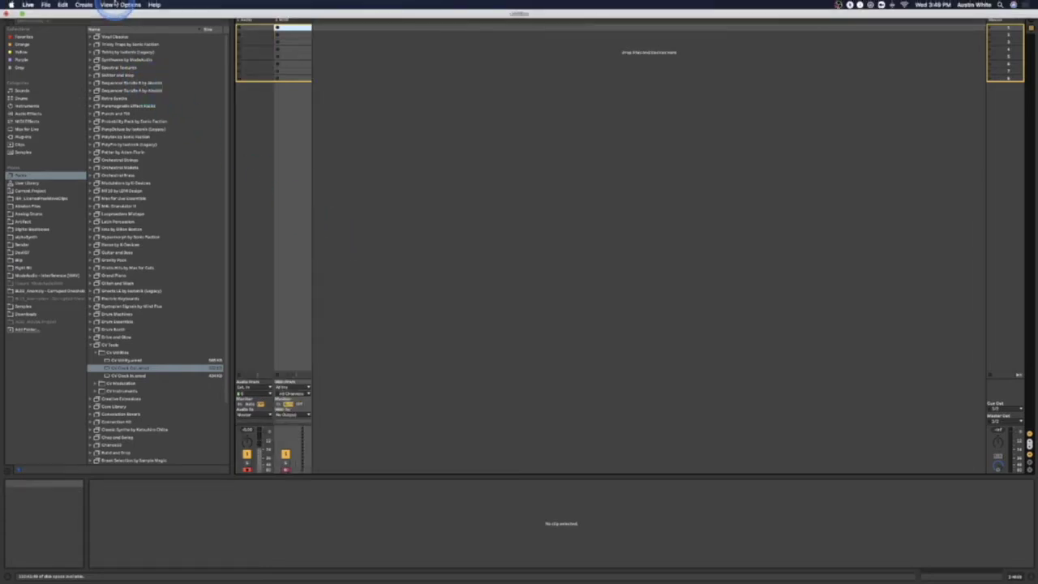
{"action": "left_click", "coordinate": [83, 4]}
{"action": "left_click", "coordinate": [112, 43]}
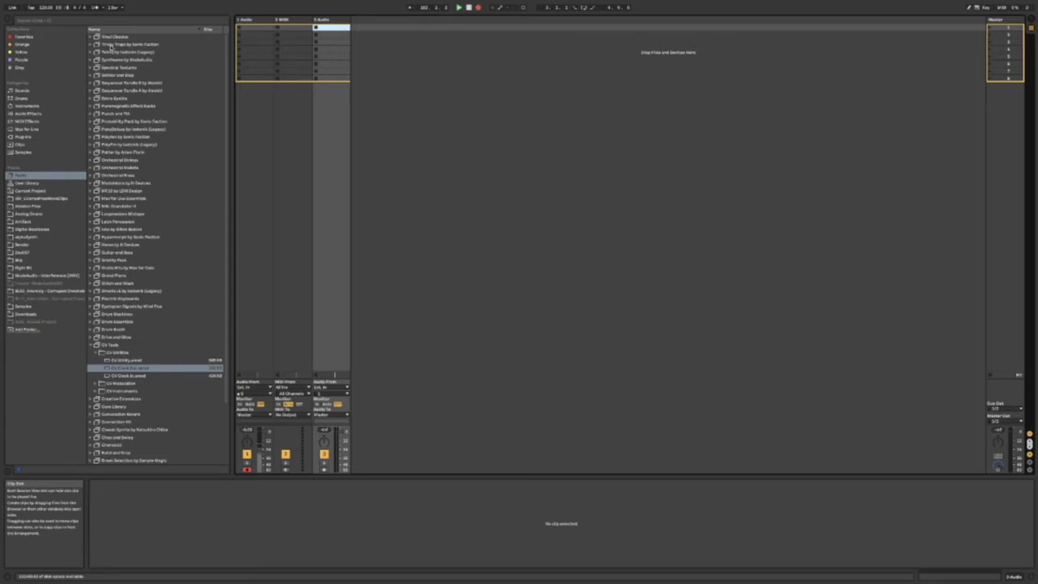
Load CV Instrument from the CV Tools pack's CV Instruments folder onto the MIDI track
{"action": "left_click", "coordinate": [296, 18]}
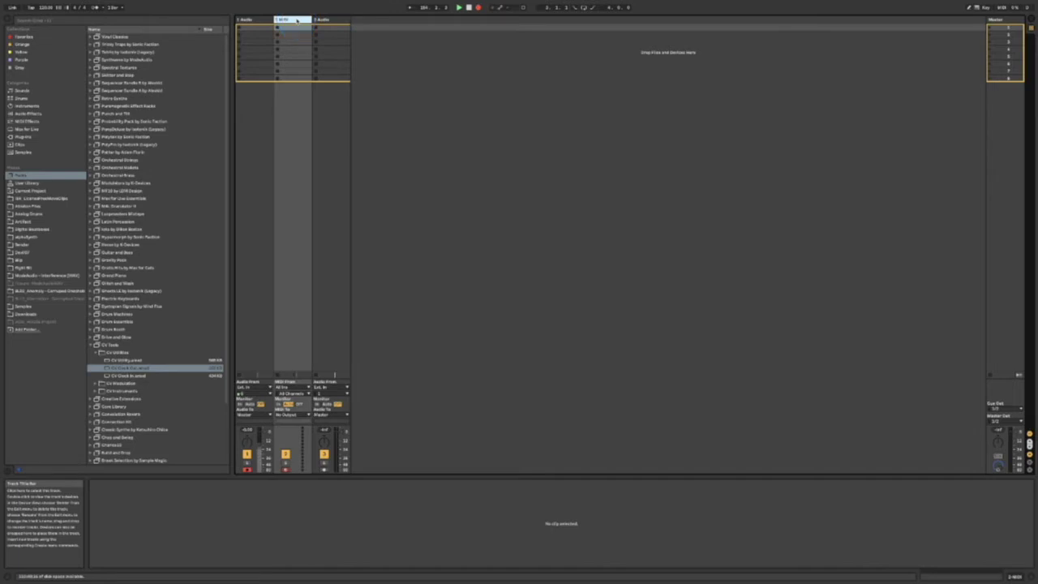
{"action": "left_click", "coordinate": [28, 175]}
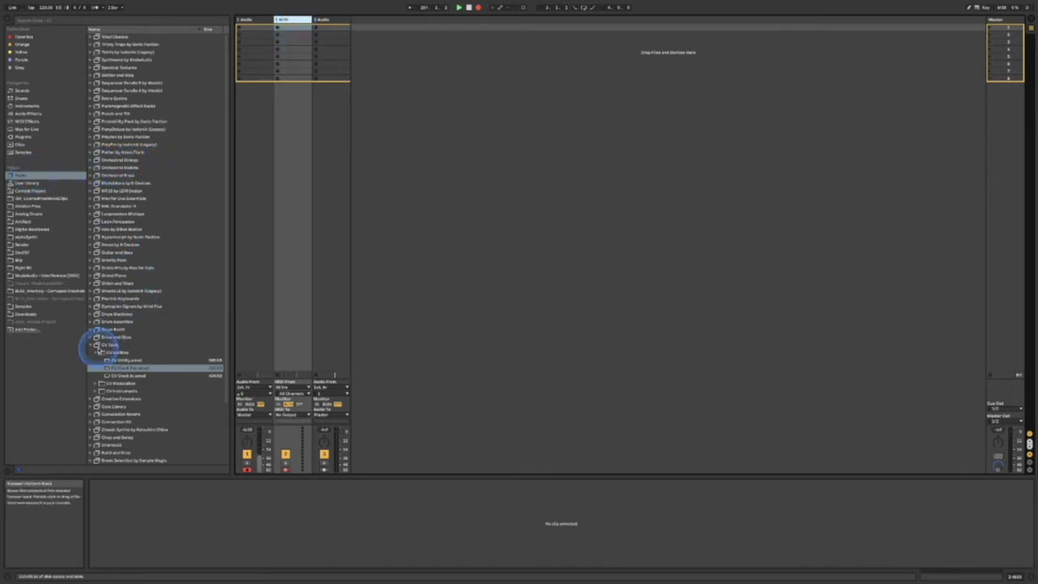
{"action": "left_click", "coordinate": [91, 344]}
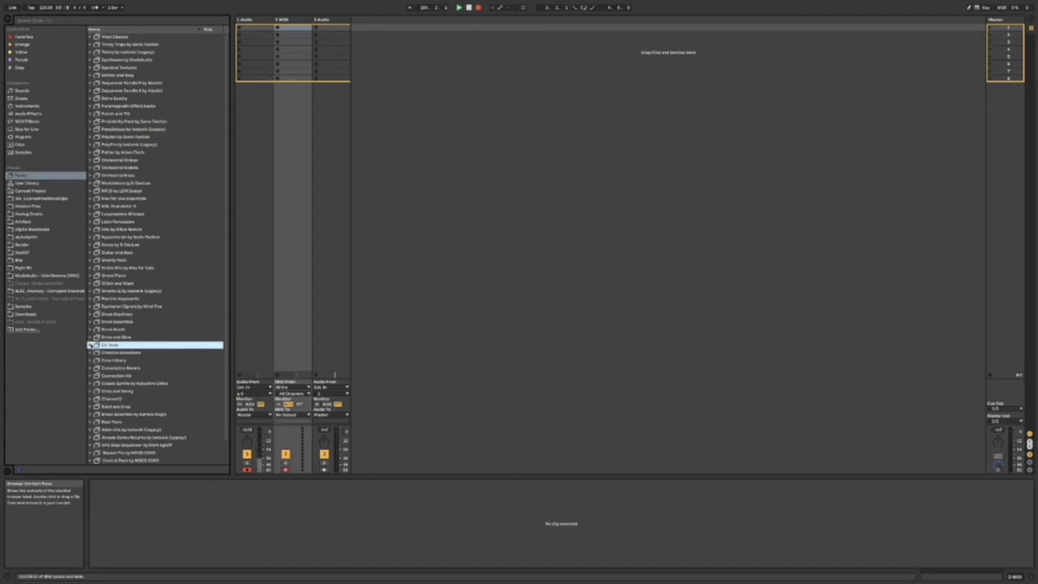
{"action": "left_click", "coordinate": [90, 345]}
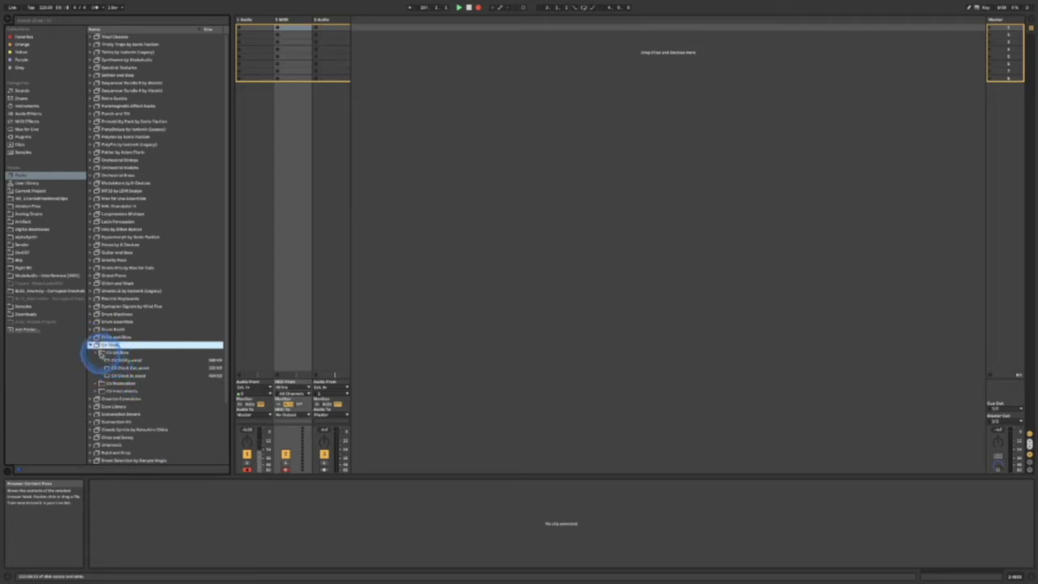
{"action": "left_click", "coordinate": [98, 352]}
{"action": "left_click", "coordinate": [95, 367]}
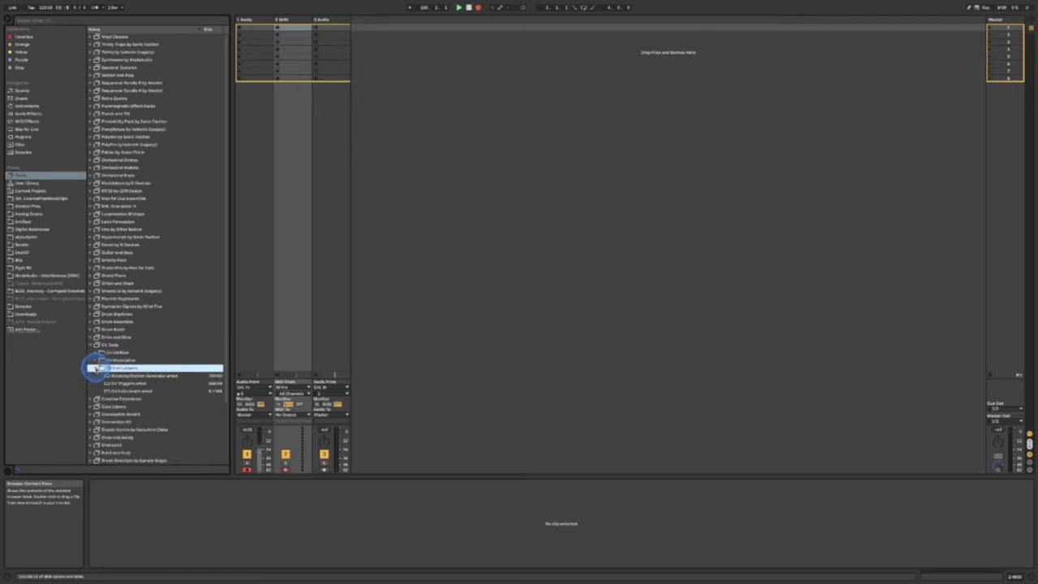
{"action": "left_click", "coordinate": [140, 390]}
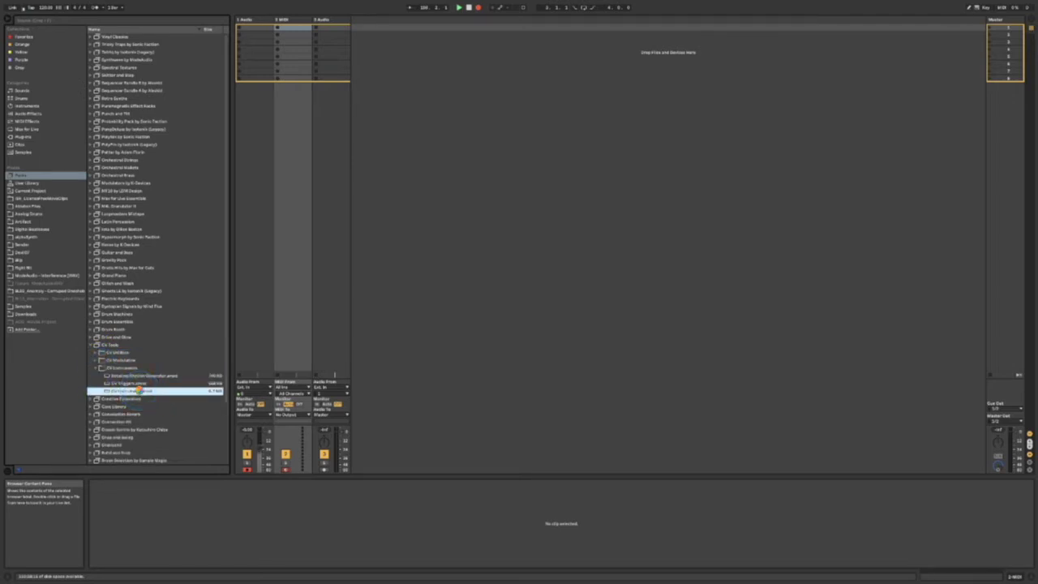
{"action": "double_click", "coordinate": [139, 391]}
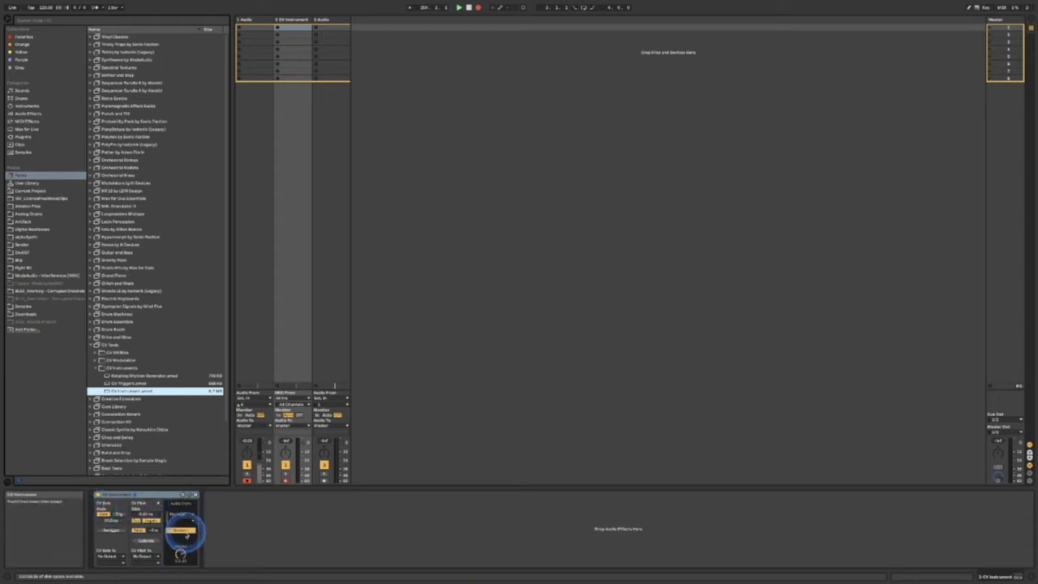
Set the CV Instrument's audio source to Ext. In, channel 19
{"action": "left_click", "coordinate": [181, 554]}
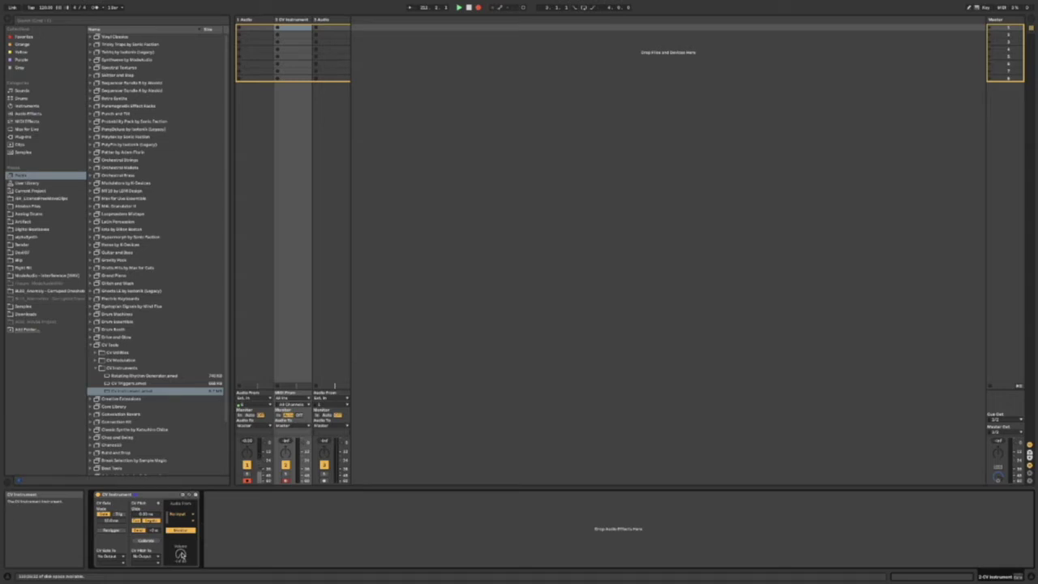
{"action": "left_click", "coordinate": [182, 514]}
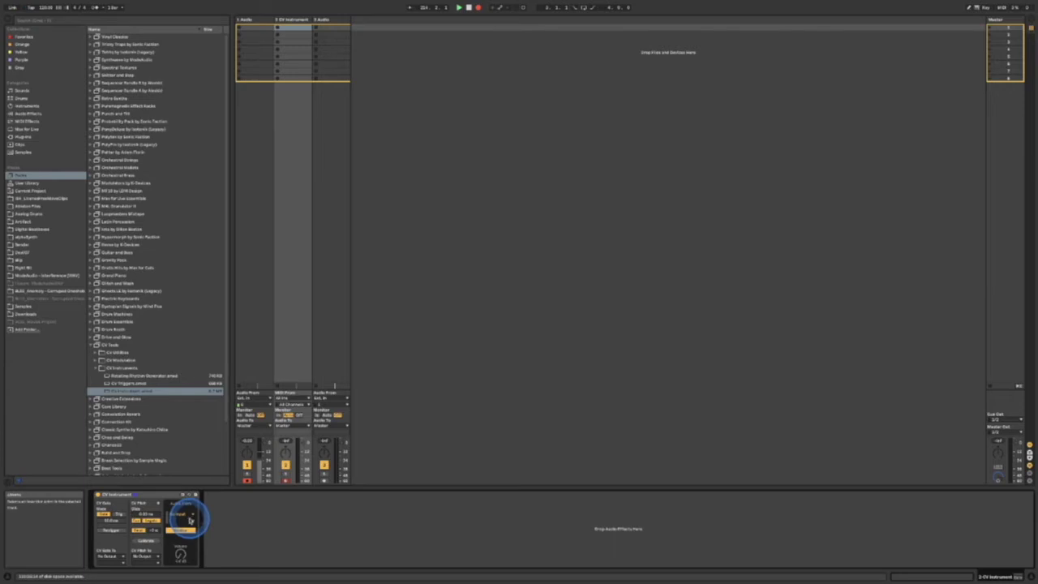
{"action": "left_click", "coordinate": [192, 471]}
{"action": "left_click", "coordinate": [180, 515]}
{"action": "left_click_drag", "start_coordinate": [183, 506], "coordinate": [184, 435]}
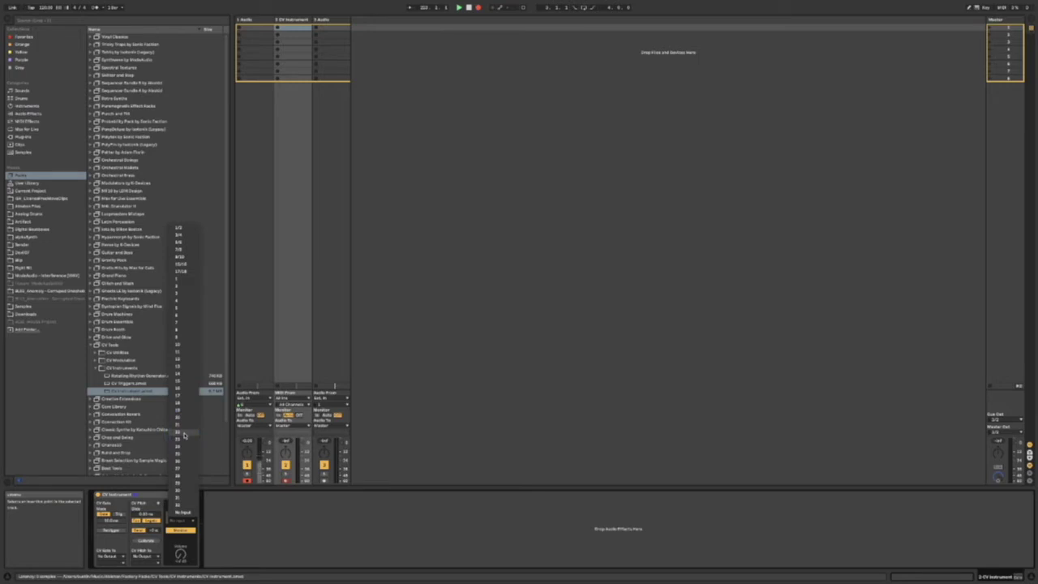
{"action": "left_click_drag", "start_coordinate": [179, 445], "coordinate": [184, 413]}
{"action": "left_click", "coordinate": [184, 413]}
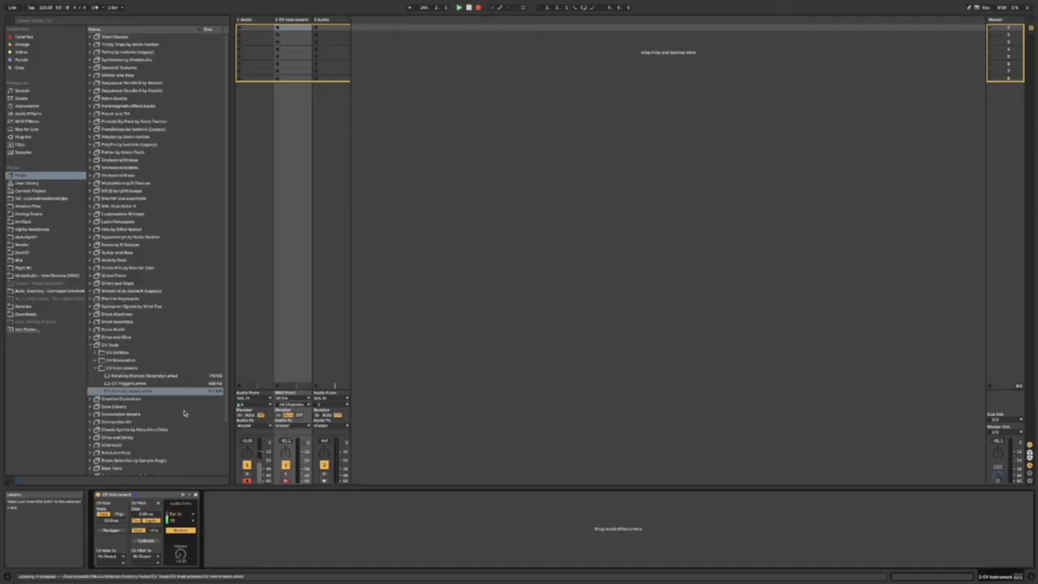
Route the CV Instrument's pitch output to Ext. Out, channel 25
{"action": "left_click", "coordinate": [148, 556]}
{"action": "left_click", "coordinate": [146, 514]}
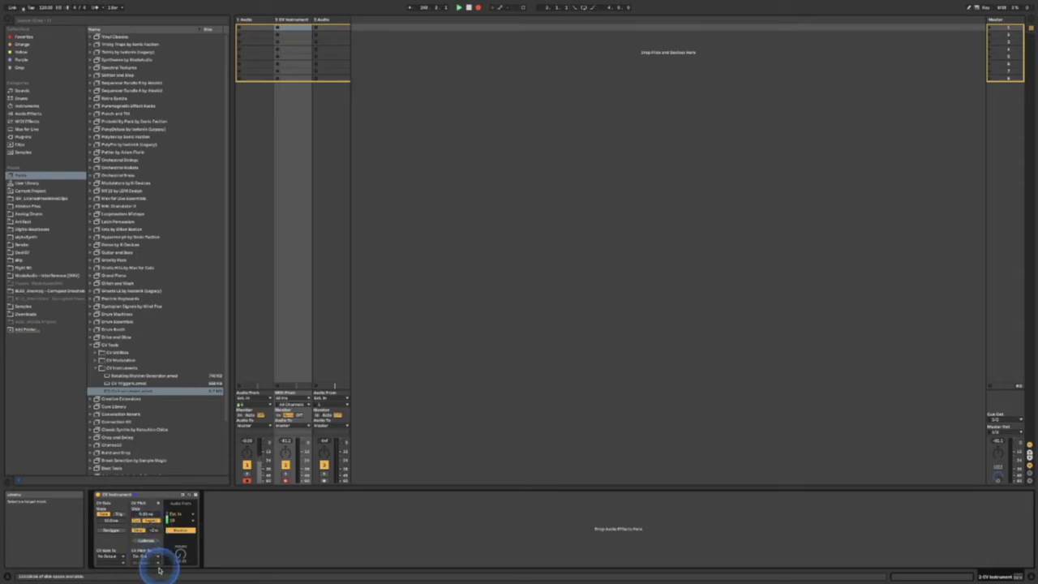
{"action": "left_click", "coordinate": [157, 566]}
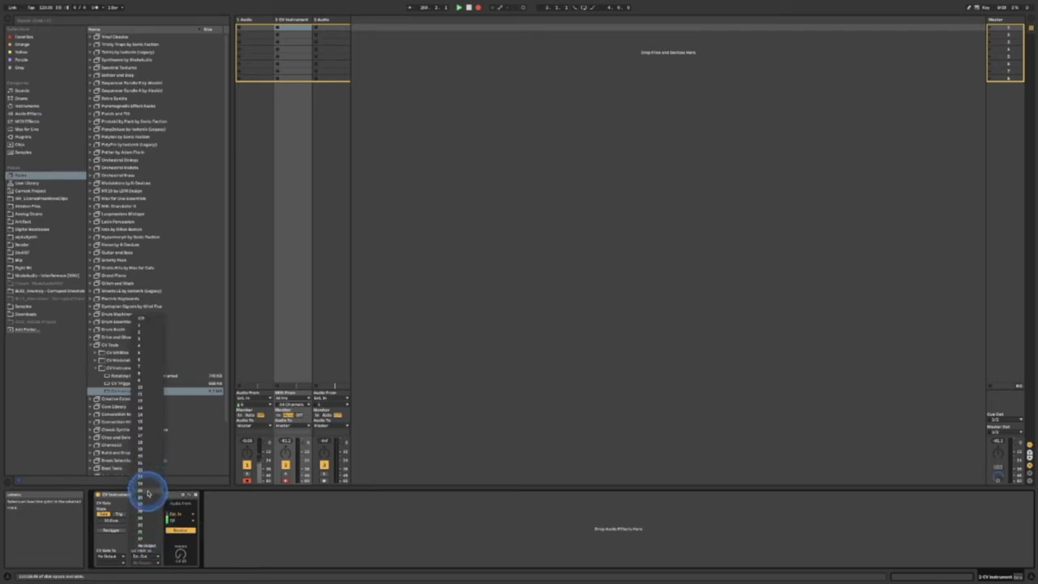
{"action": "left_click", "coordinate": [147, 493]}
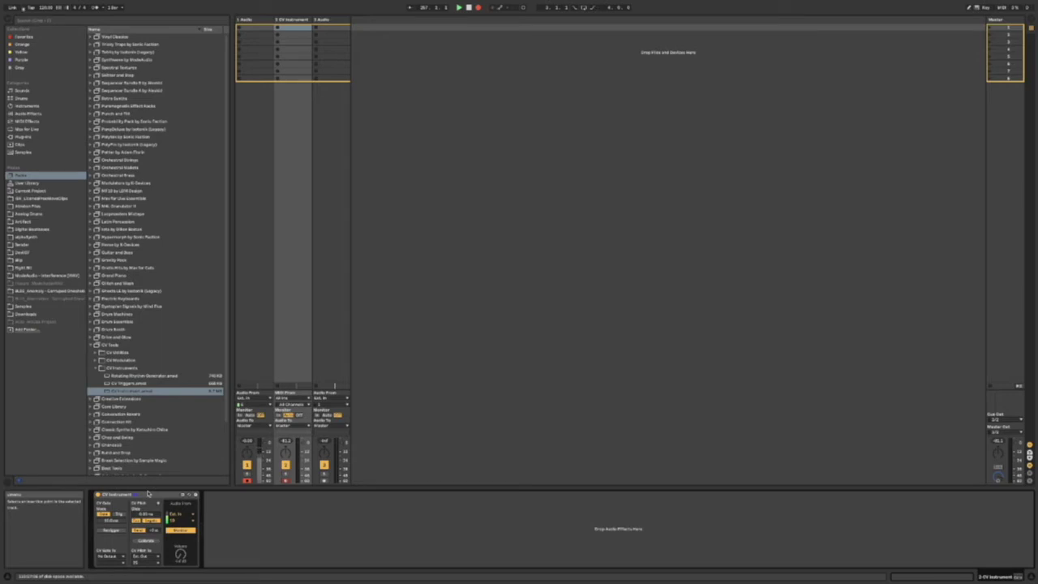
{"action": "left_click", "coordinate": [159, 557]}
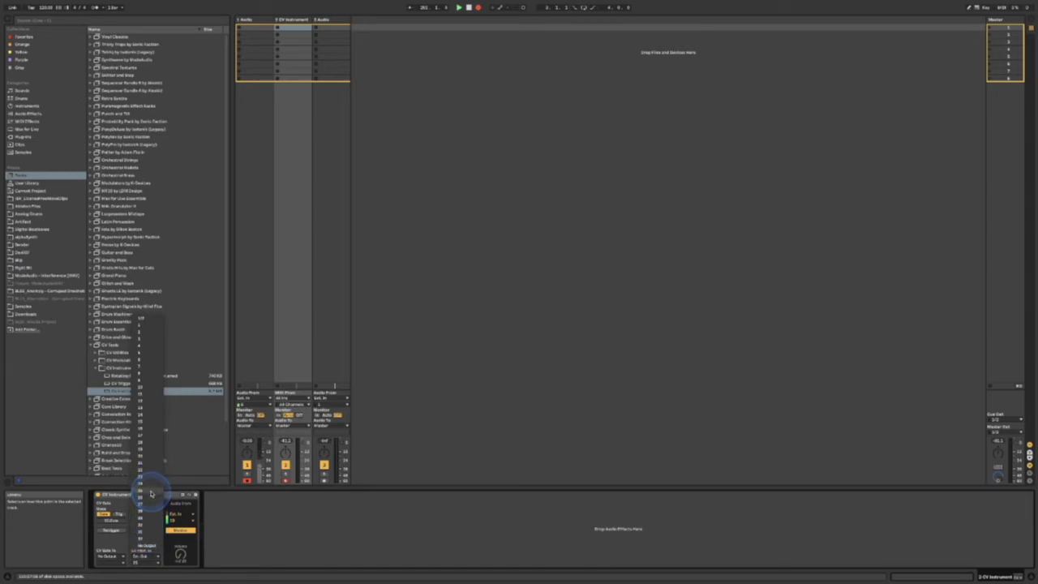
{"action": "left_click", "coordinate": [390, 392]}
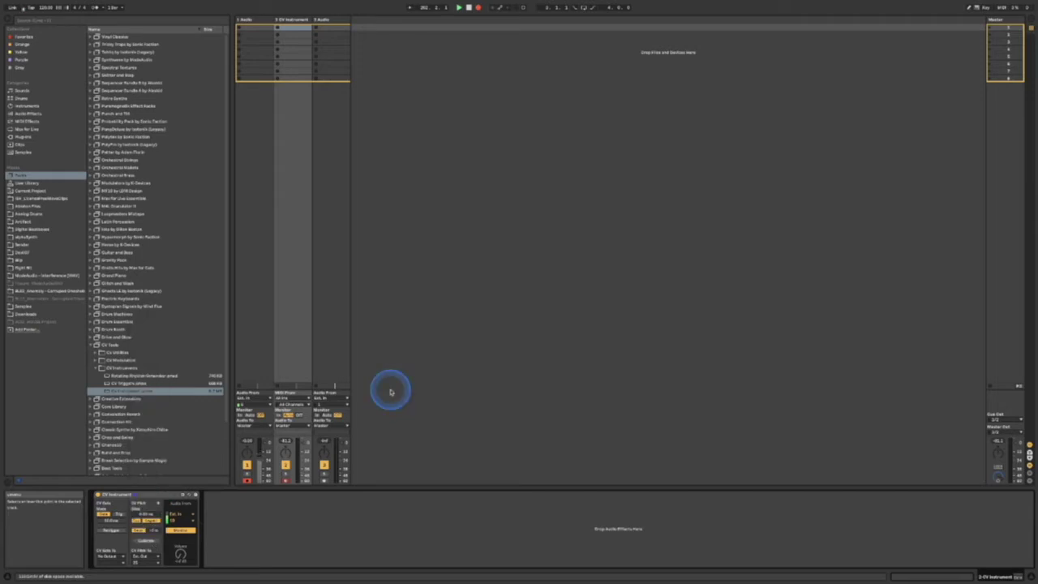
Insert a MIDI track beside the CV Instrument track and load CV Clock Out from the CV Utilities folder onto it
{"action": "key", "text": "ctrl+shift+t"}
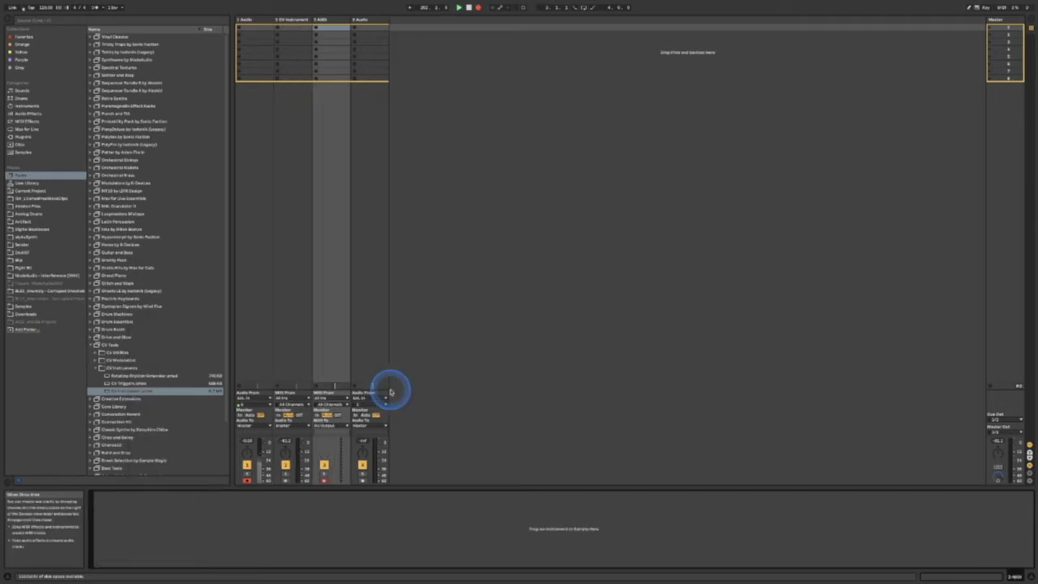
{"action": "left_click", "coordinate": [333, 20]}
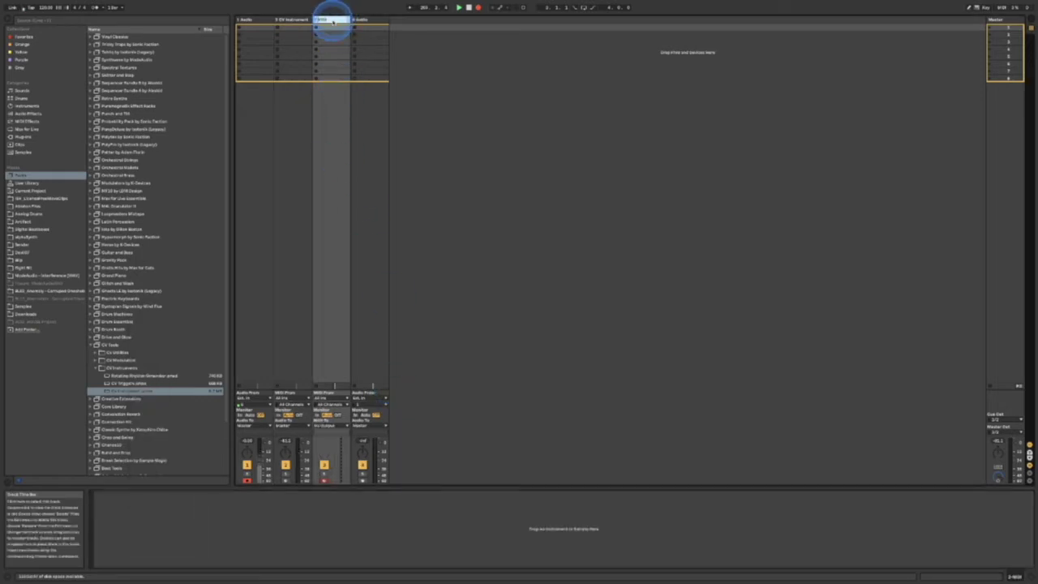
{"action": "left_click", "coordinate": [96, 354]}
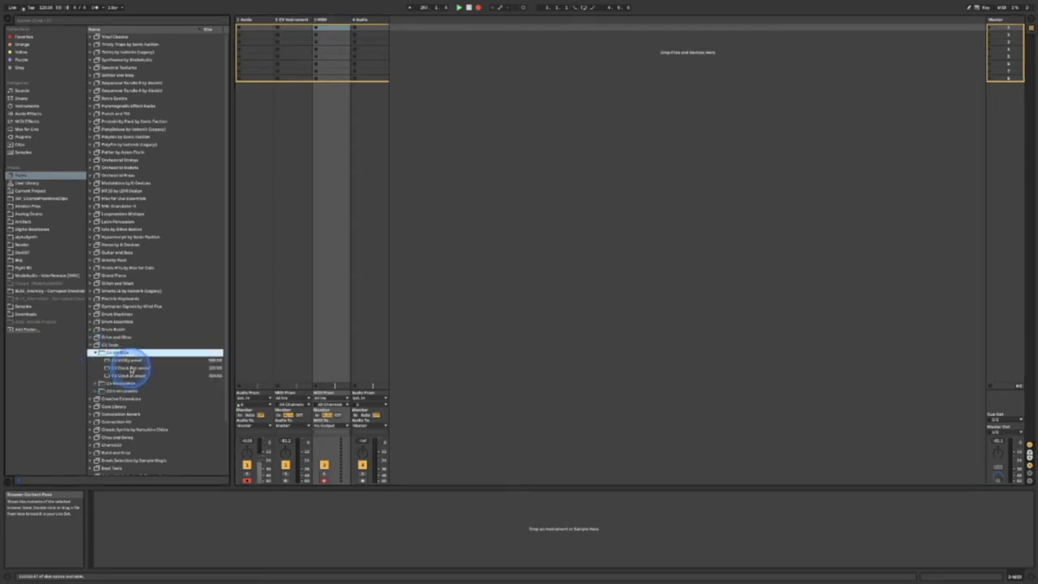
{"action": "double_click", "coordinate": [131, 369]}
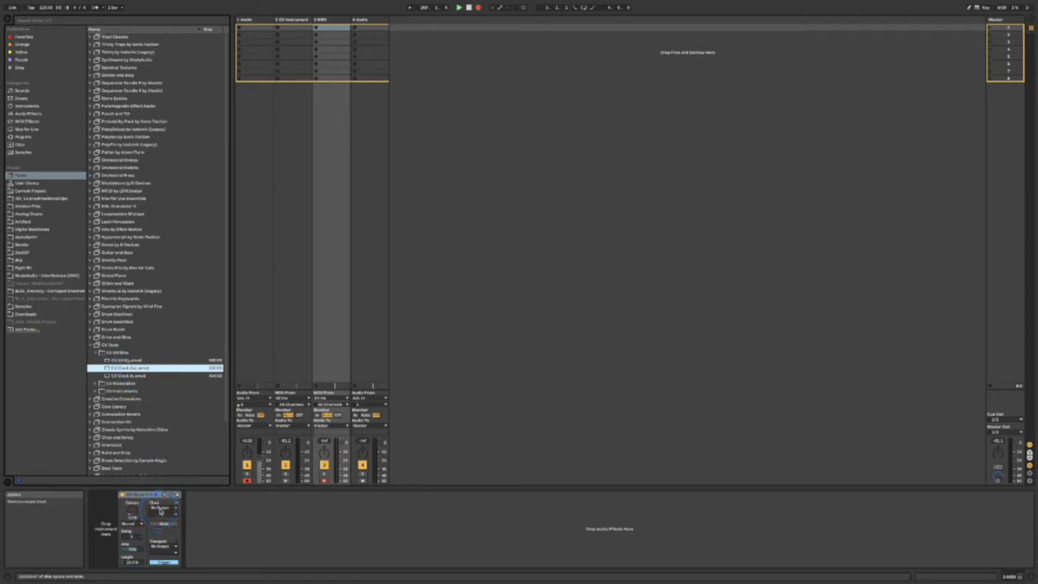
Route the CV Clock Out device's clock signal to Ext. Out, channel 32
{"action": "left_click", "coordinate": [160, 511]}
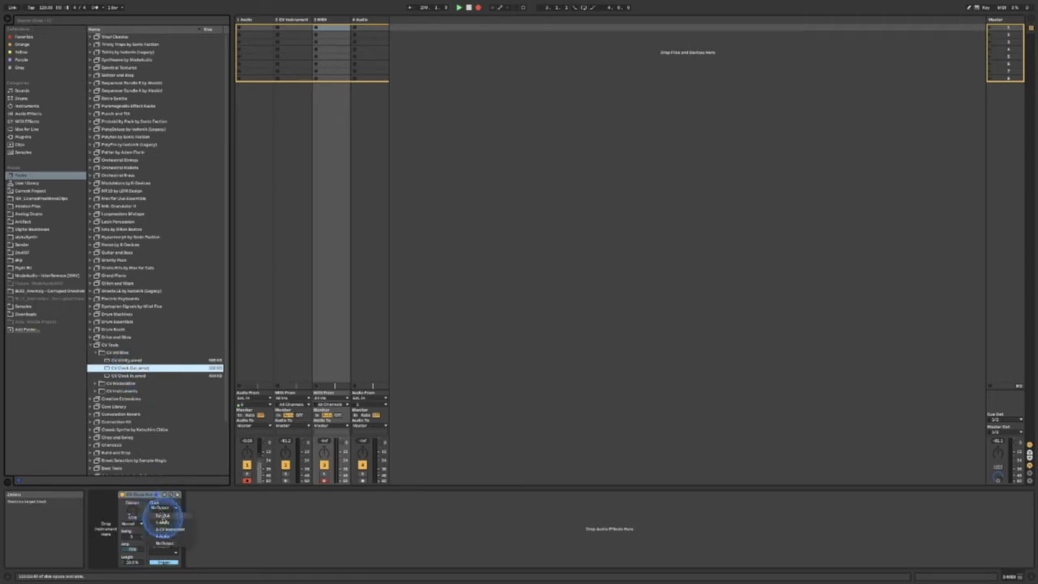
{"action": "left_click", "coordinate": [163, 513]}
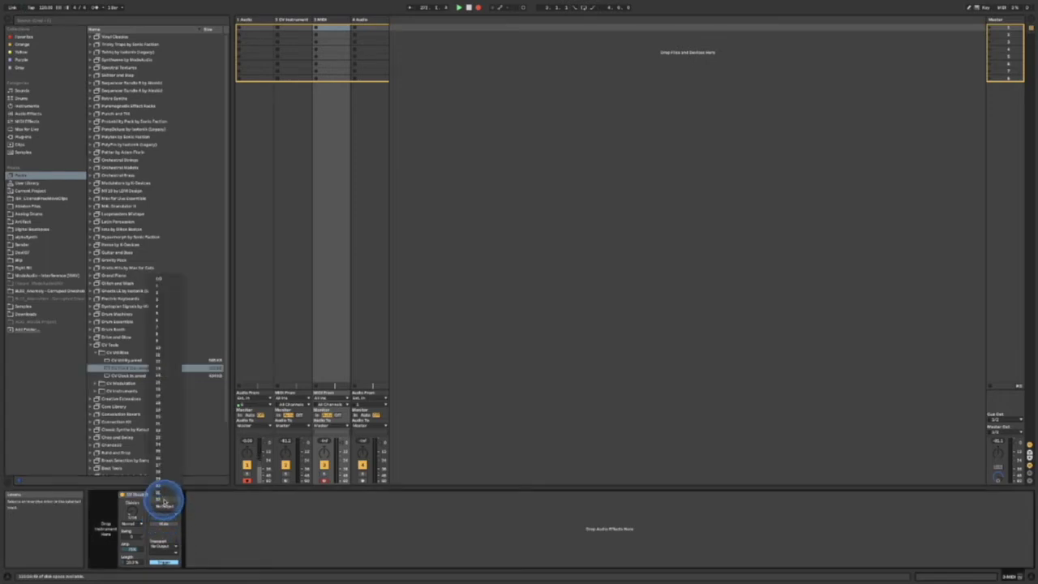
{"action": "left_click", "coordinate": [163, 503]}
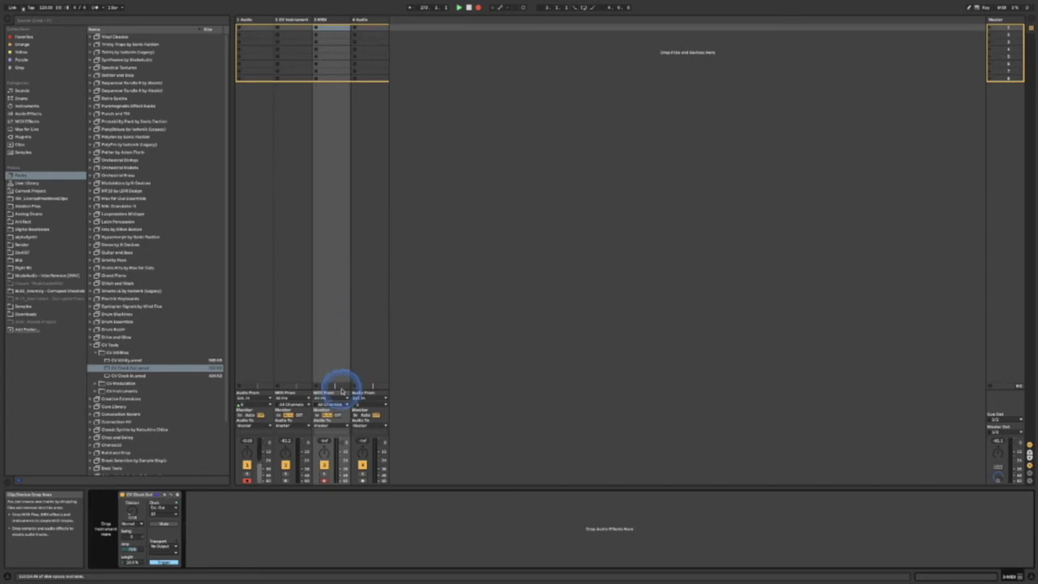
{"action": "key", "text": "Tab"}
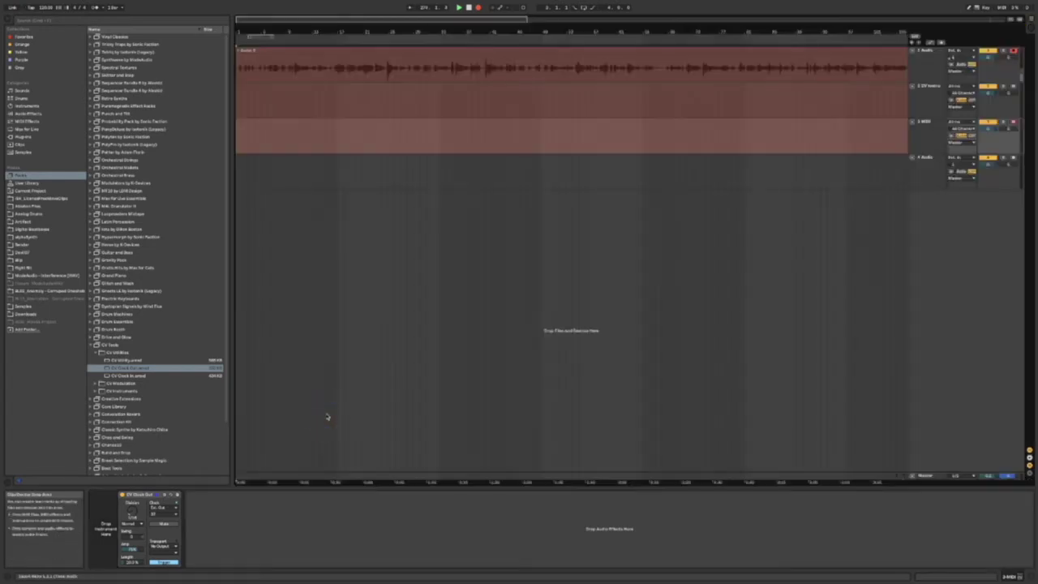
{"action": "key", "text": "Tab"}
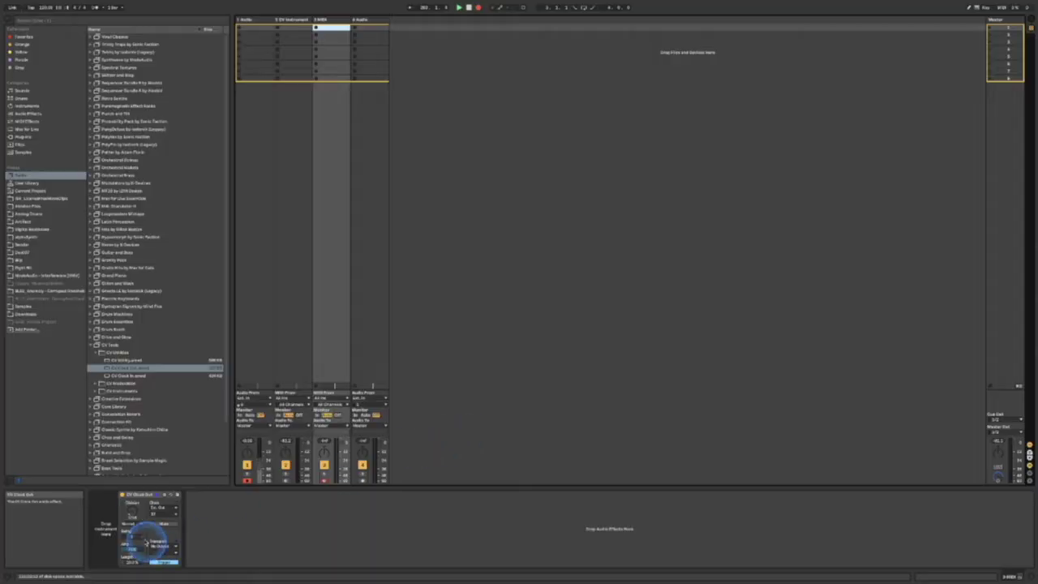
{"action": "left_click", "coordinate": [165, 514]}
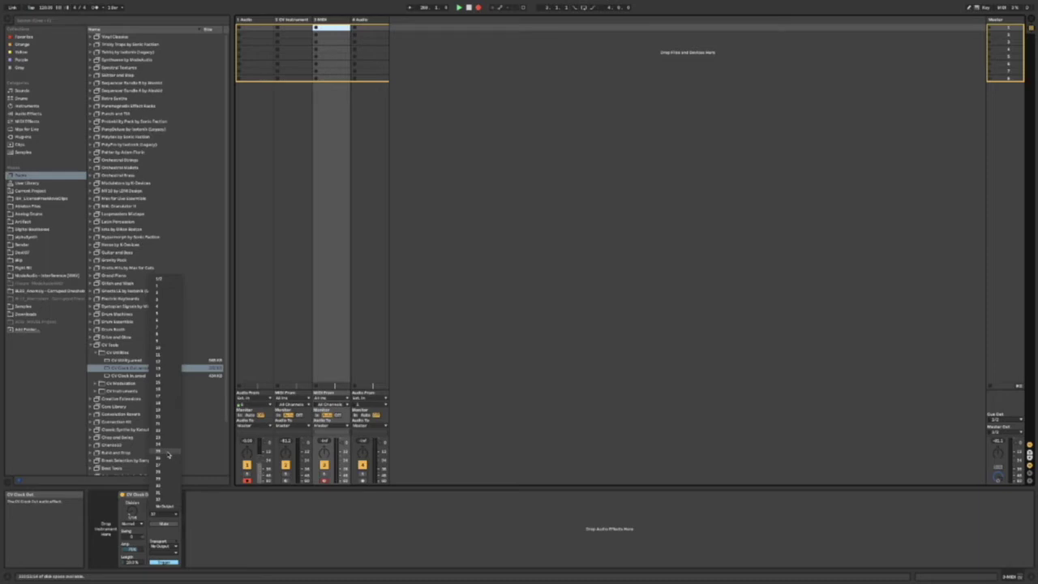
{"action": "left_click", "coordinate": [136, 496]}
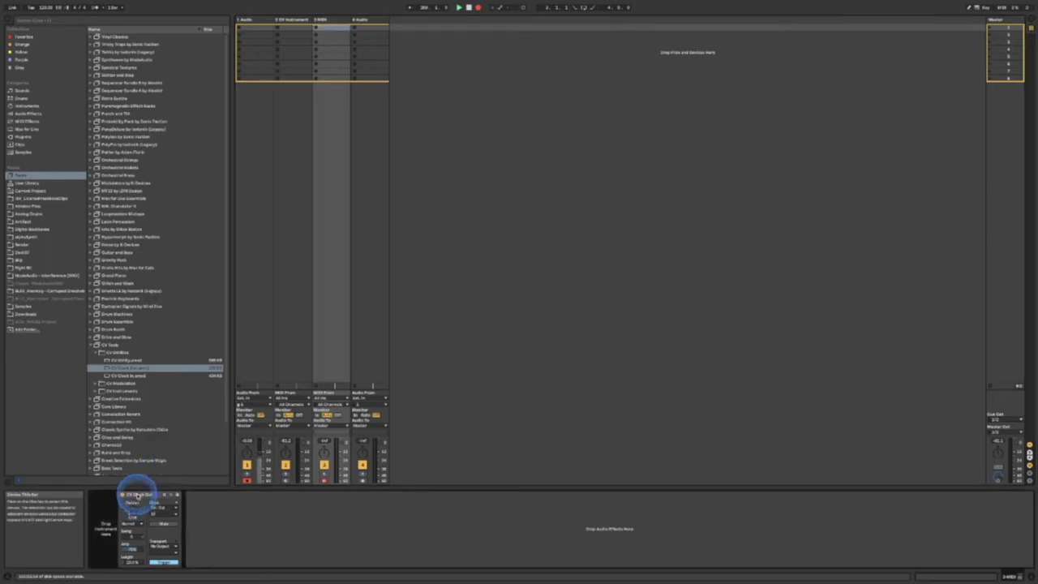
Delete the MIDI track holding CV Clock Out
{"action": "left_click", "coordinate": [329, 21]}
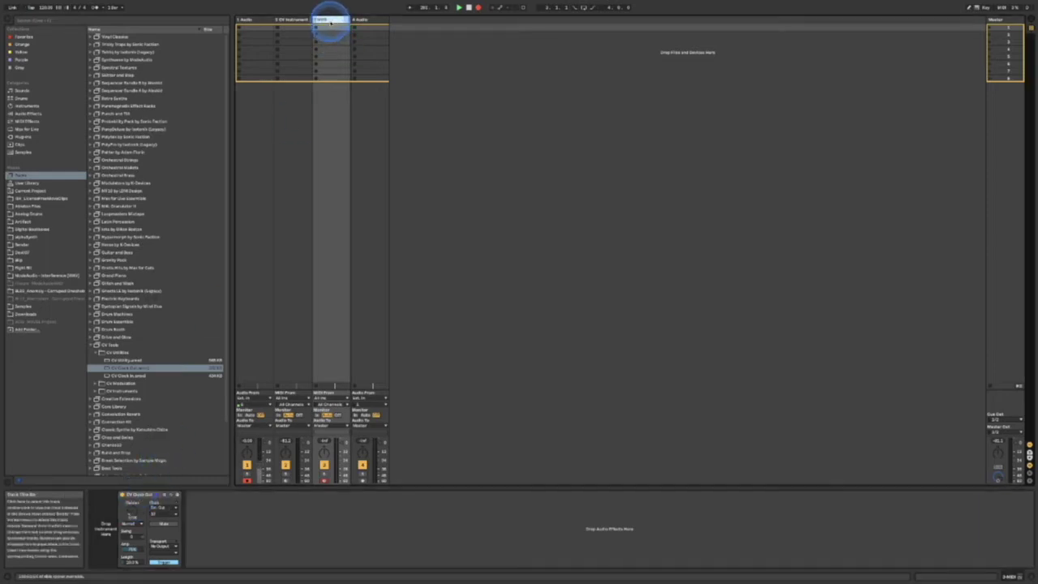
{"action": "key", "text": "Delete"}
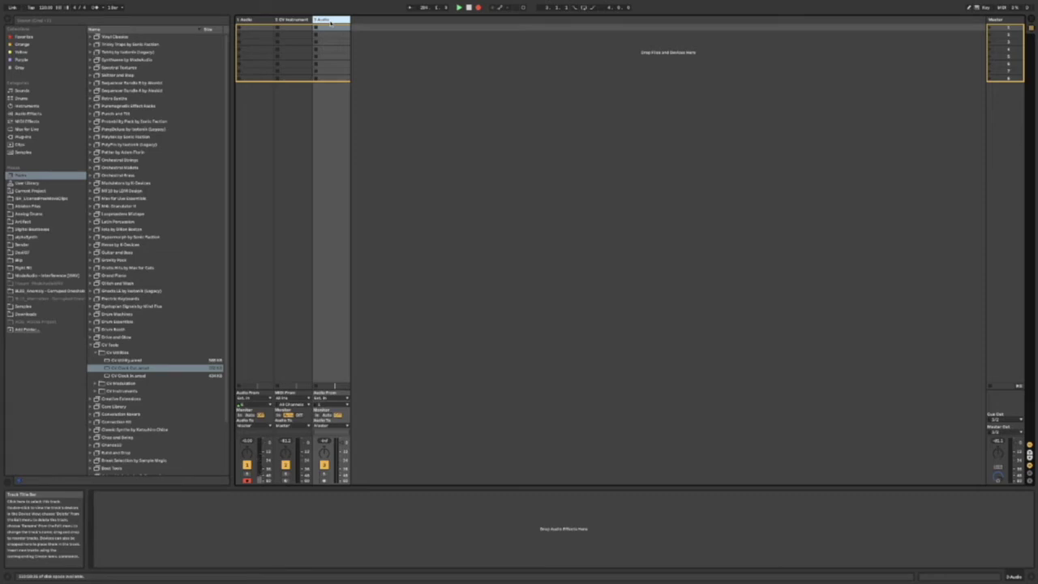
{"action": "left_click_drag", "start_coordinate": [330, 22], "coordinate": [259, 17]}
Start the CV Instrument's pitch calibration and advance through its setup pages to the C3 oscillator tuning page
{"action": "left_click", "coordinate": [296, 18]}
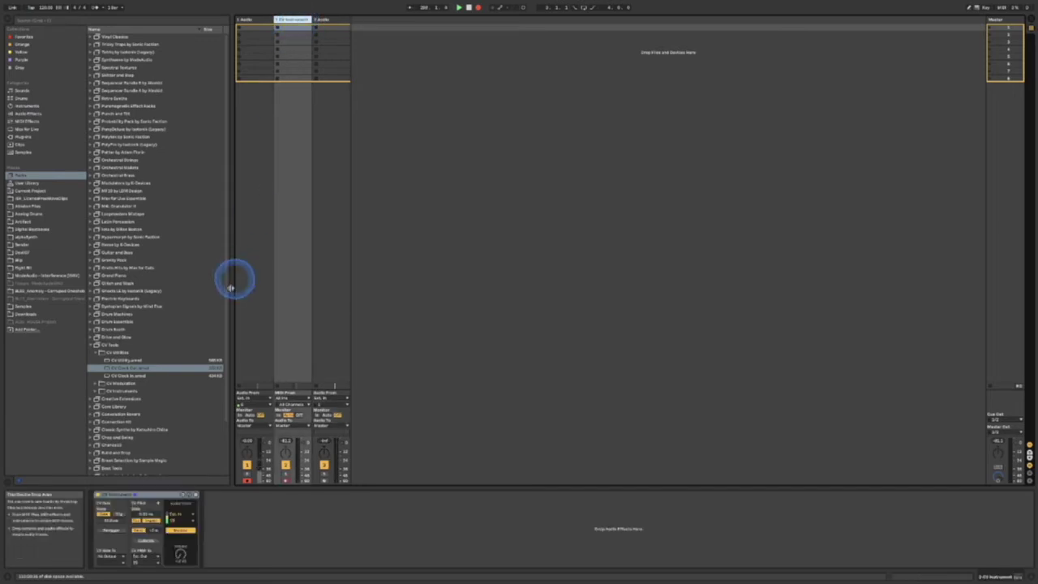
{"action": "mouse_move", "coordinate": [143, 563]}
{"action": "left_click", "coordinate": [142, 560]}
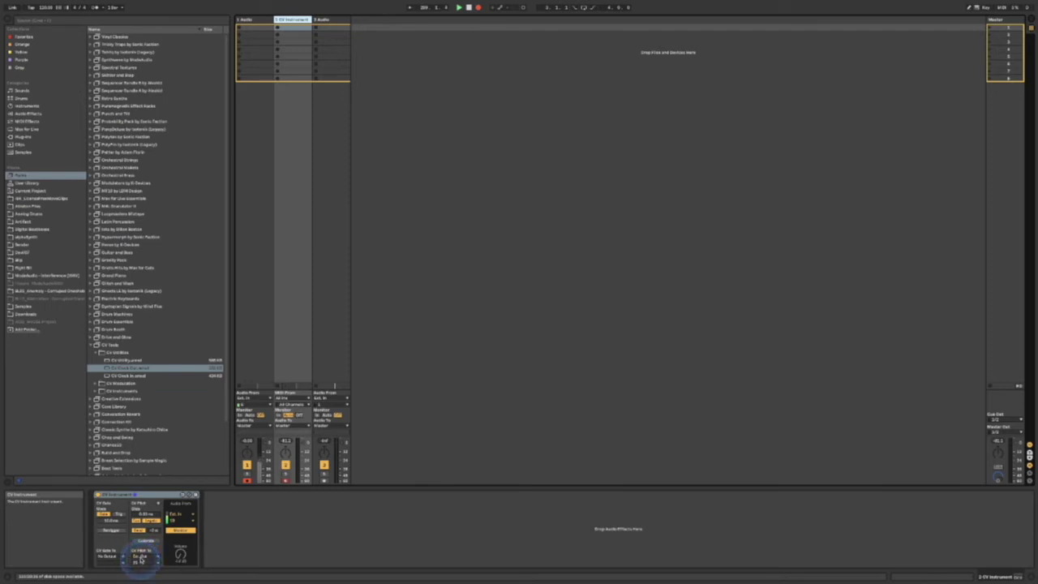
{"action": "left_click", "coordinate": [147, 541]}
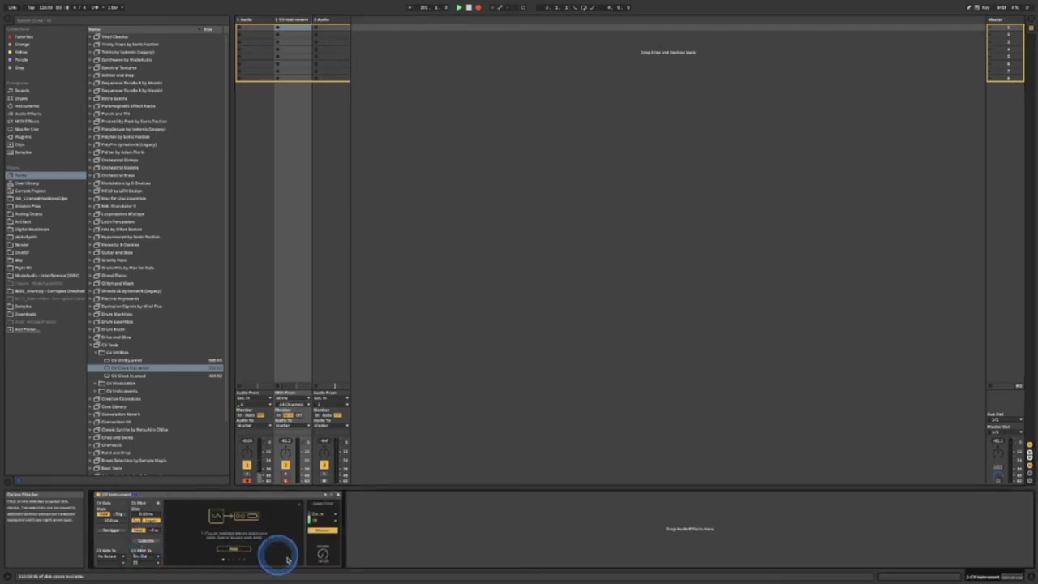
{"action": "left_click", "coordinate": [233, 548]}
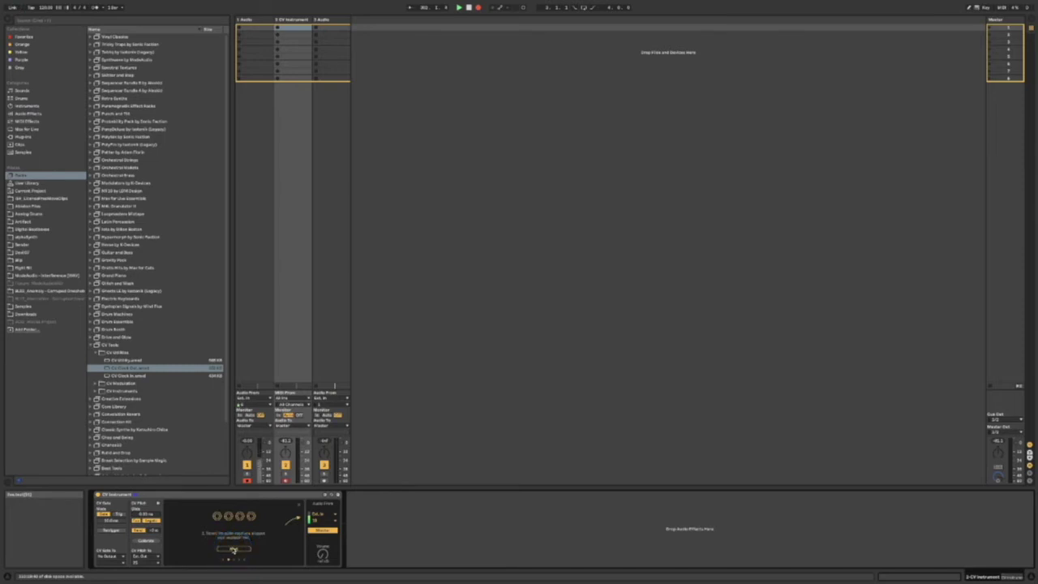
{"action": "left_click", "coordinate": [233, 549]}
{"action": "left_click", "coordinate": [233, 550]}
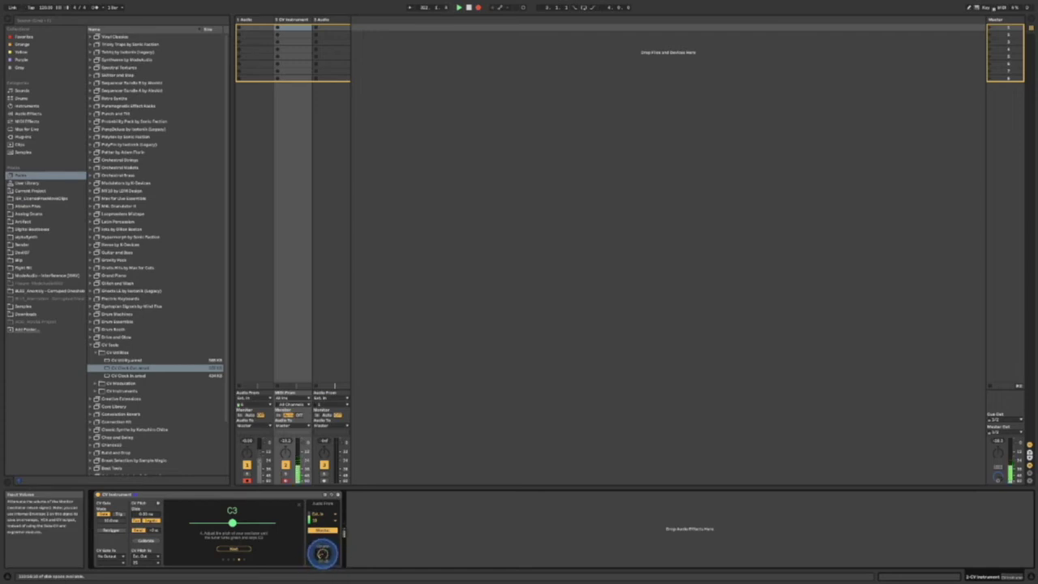
Turn down the CV Instrument's input volume, run the pitch calibration from C3 and finish it
{"action": "left_click_drag", "start_coordinate": [323, 553], "coordinate": [322, 558]}
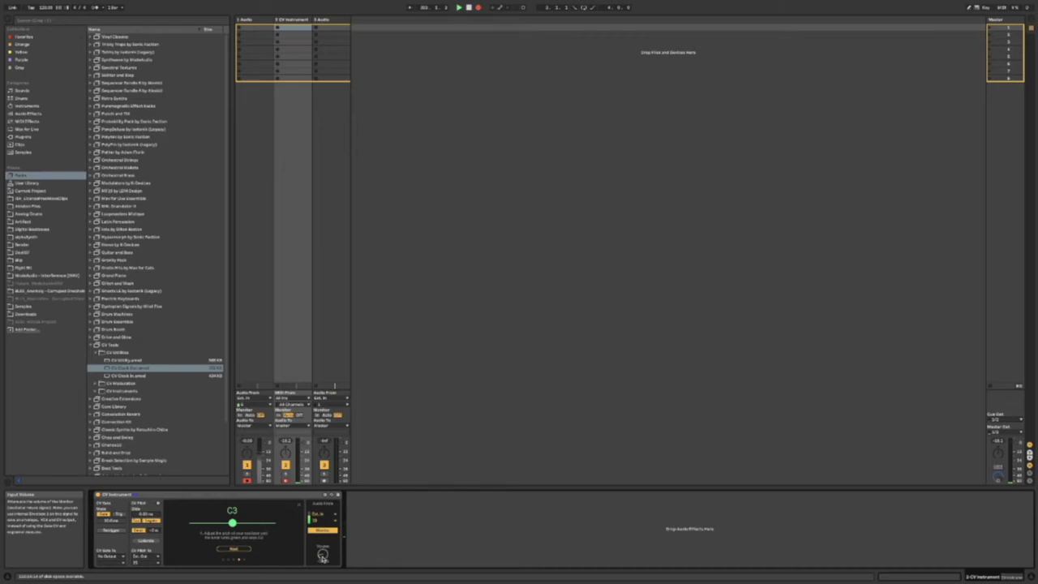
{"action": "left_click_drag", "start_coordinate": [322, 557], "coordinate": [322, 553]}
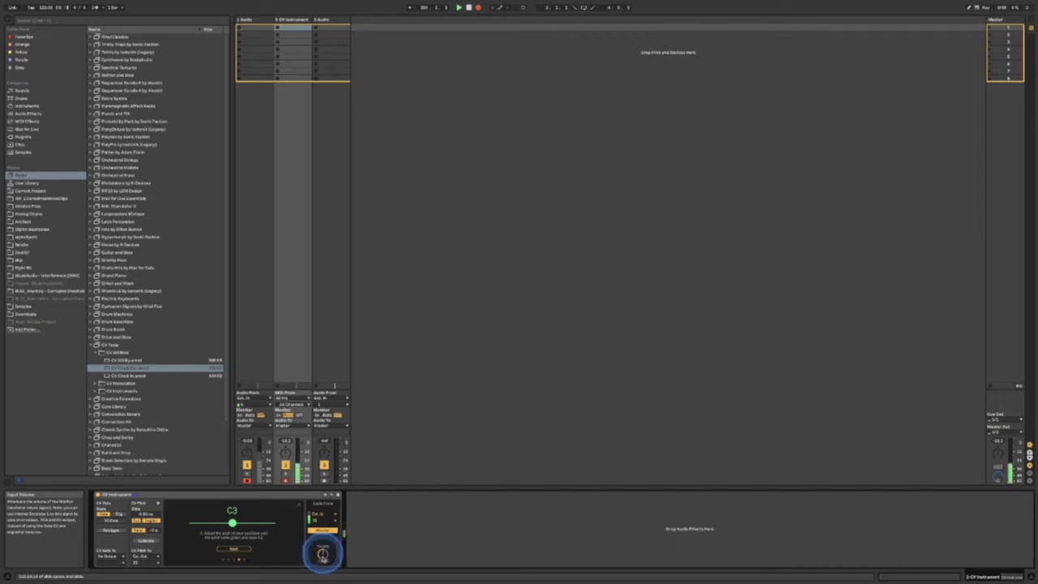
{"action": "left_click", "coordinate": [231, 550]}
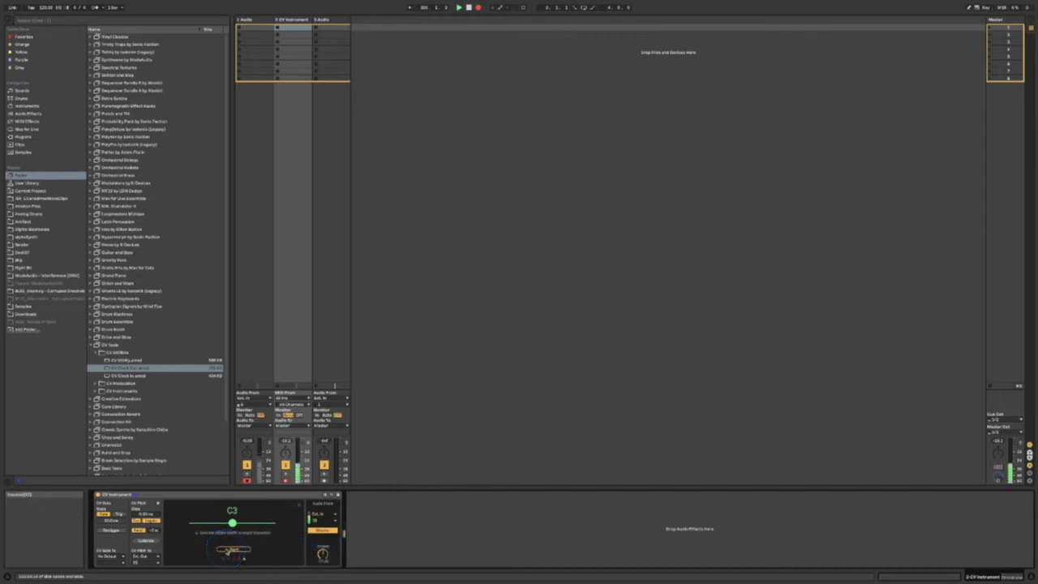
{"action": "left_click", "coordinate": [229, 551]}
{"action": "mouse_move", "coordinate": [227, 550]}
{"action": "left_mouse_down"}
{"action": "mouse_move", "coordinate": [259, 549]}
{"action": "mouse_move", "coordinate": [226, 551]}
{"action": "left_mouse_up"}
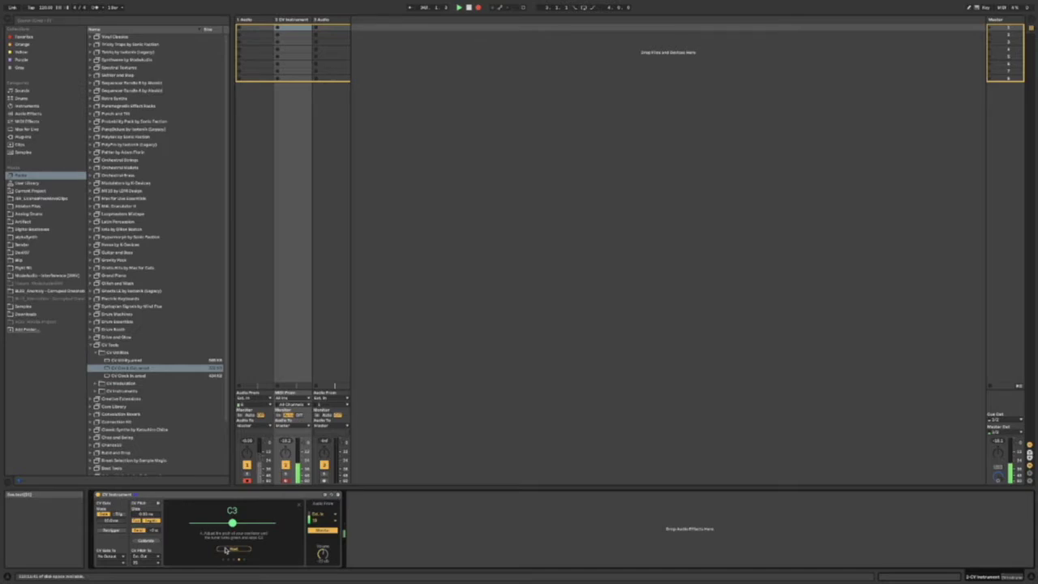
{"action": "left_click", "coordinate": [232, 550]}
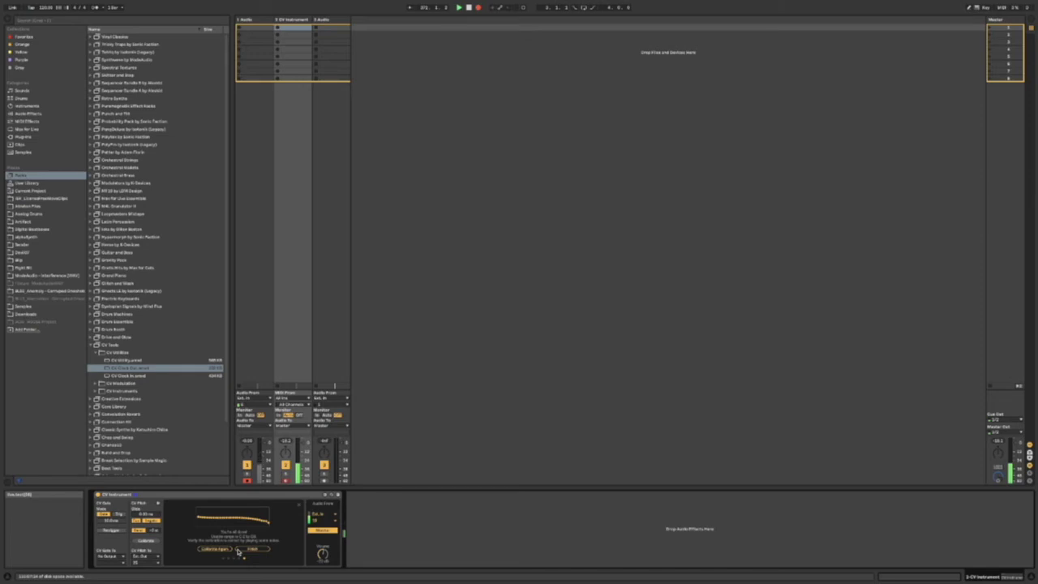
{"action": "left_click", "coordinate": [240, 551]}
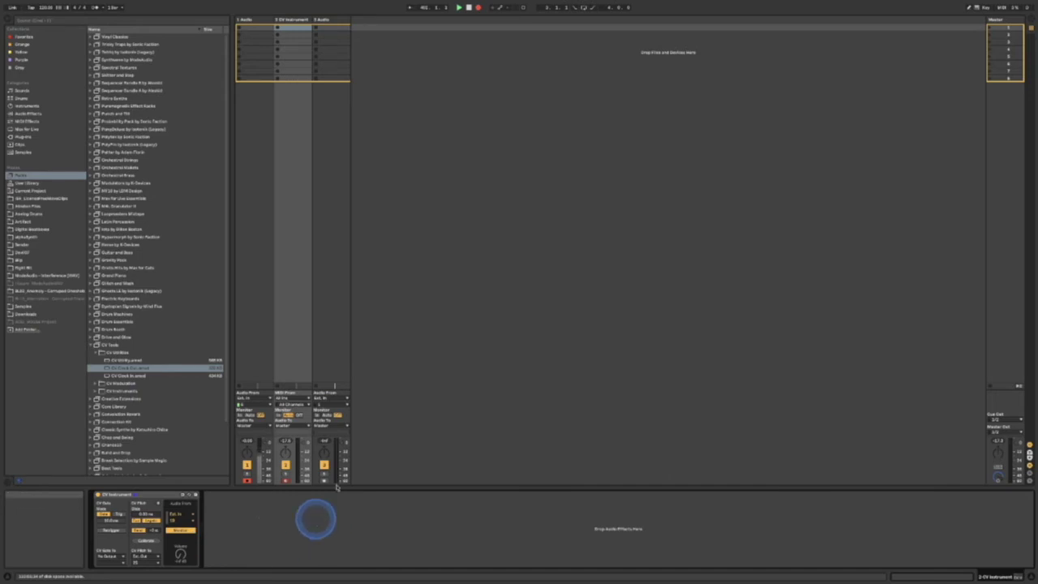
Set the third track's audio input to channel 18 with monitoring on Auto, and arm the track
{"action": "left_click", "coordinate": [325, 404]}
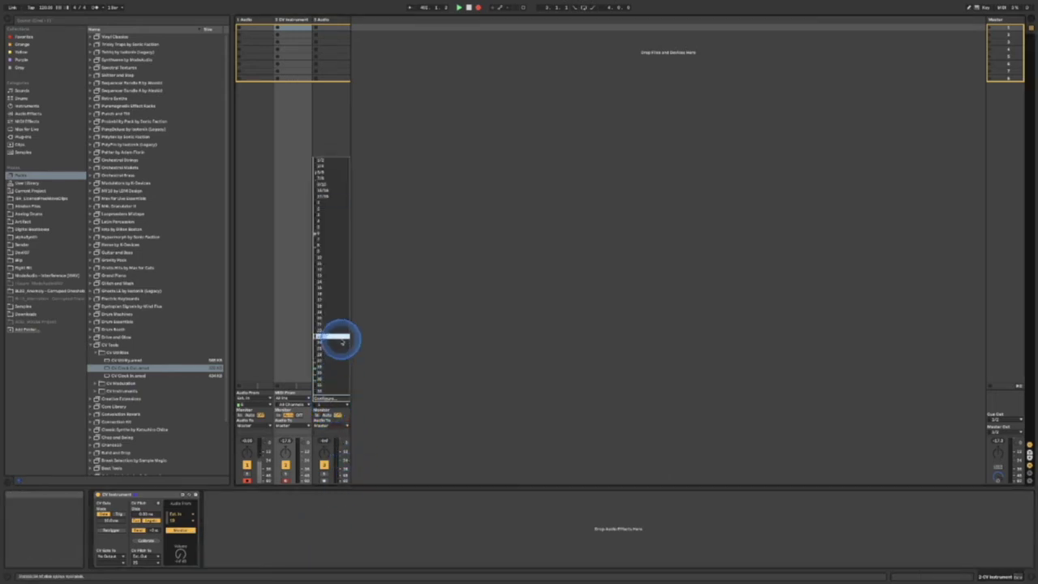
{"action": "left_click", "coordinate": [329, 308]}
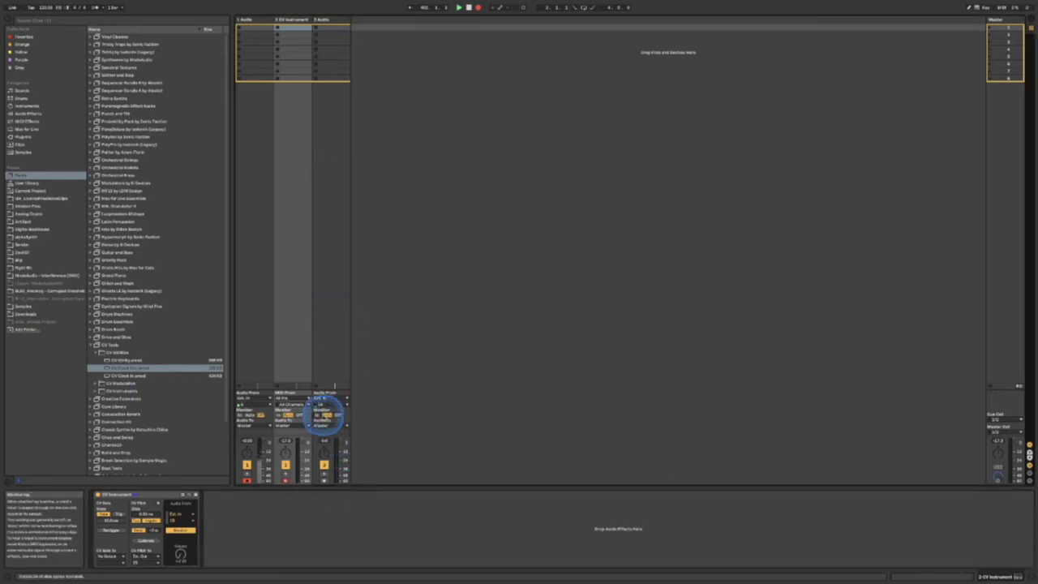
{"action": "left_click", "coordinate": [324, 480]}
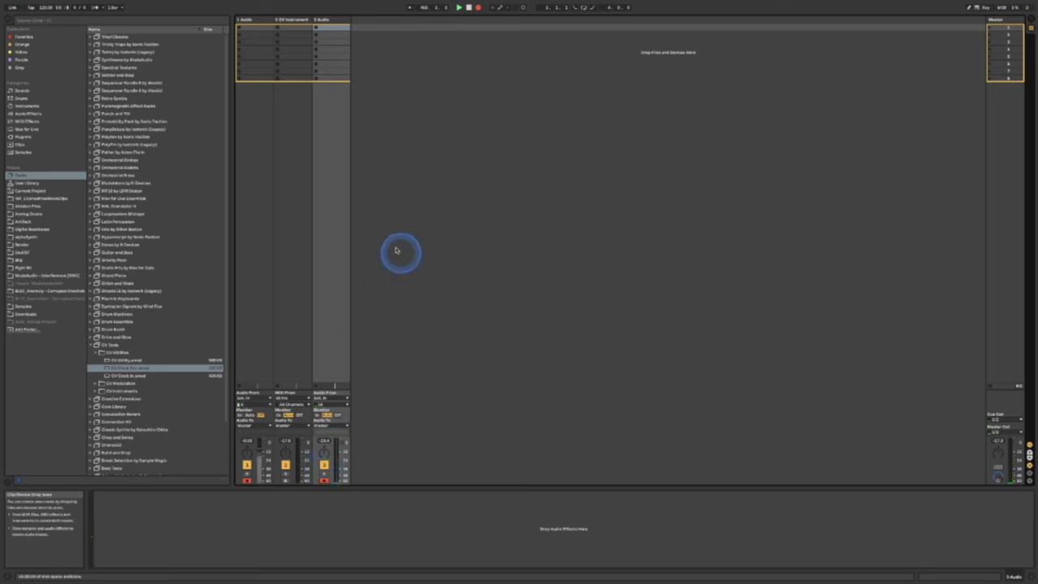
Expand the CV Instrument's modulation section and route envelope 1 to an Ext. Out channel
{"action": "left_click", "coordinate": [295, 18]}
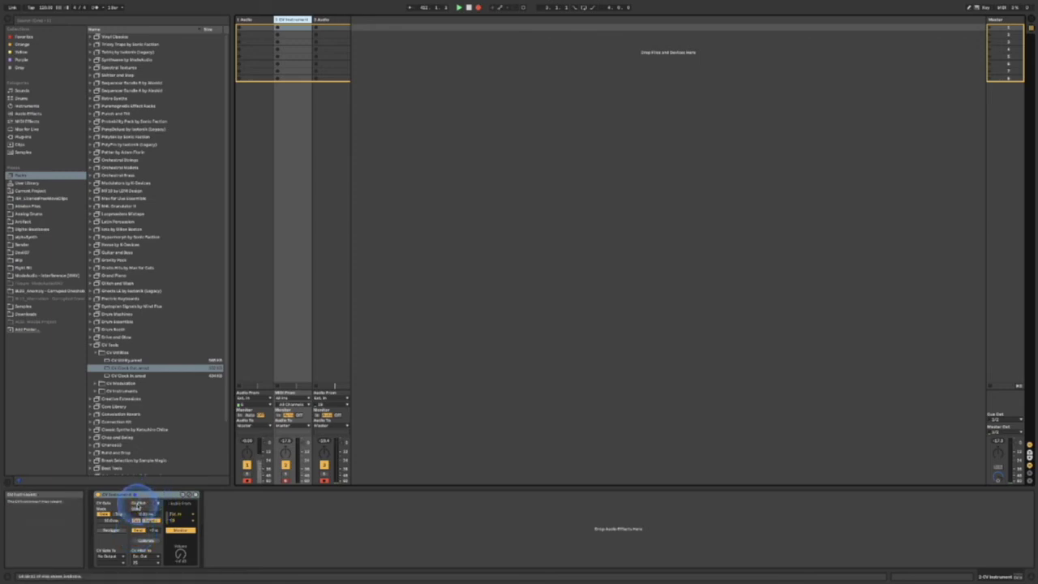
{"action": "left_click", "coordinate": [160, 505]}
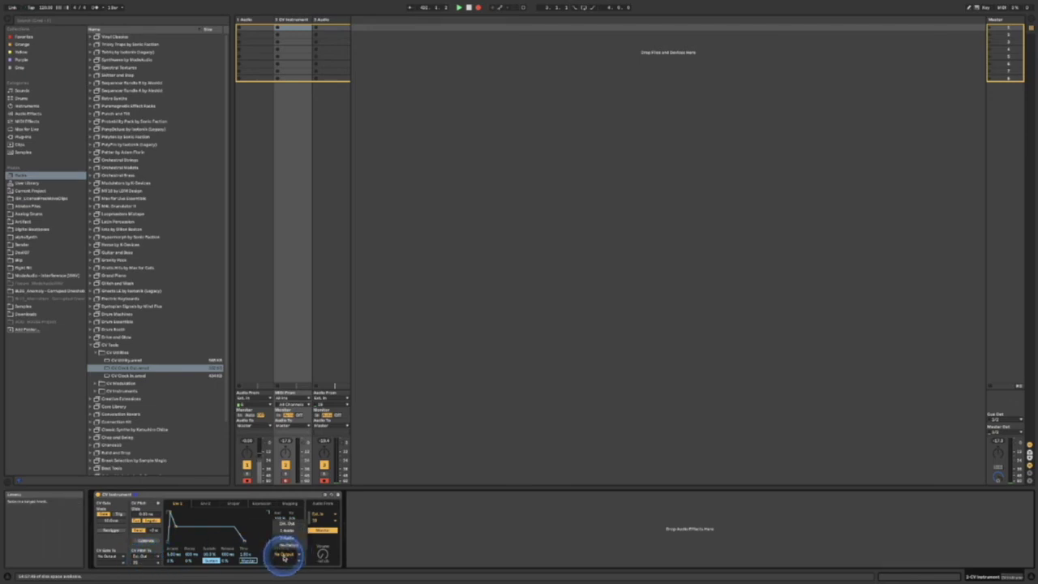
{"action": "left_click", "coordinate": [284, 554]}
{"action": "left_click", "coordinate": [283, 523]}
{"action": "left_click", "coordinate": [284, 557]}
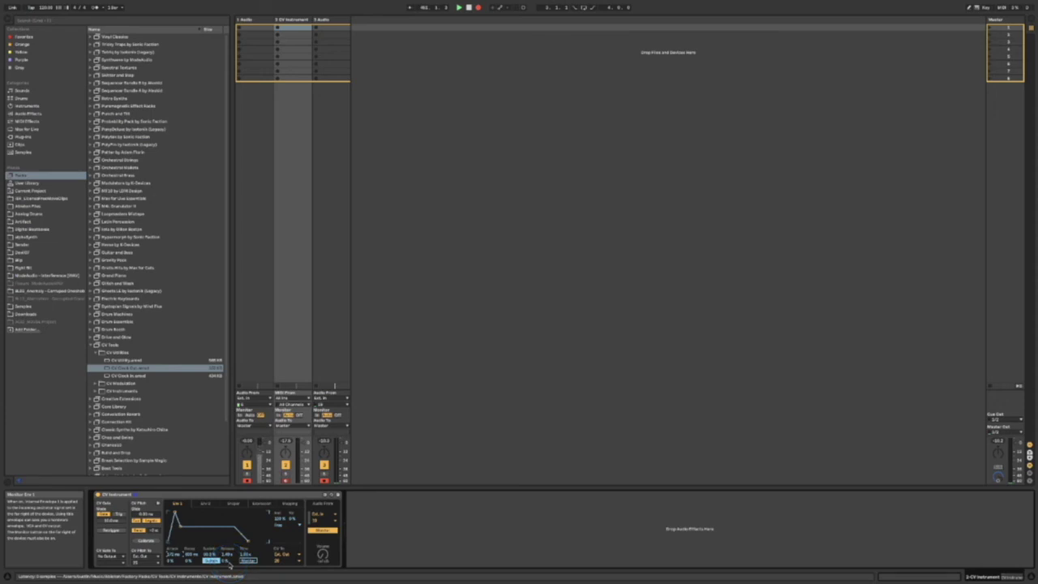
Create a MIDI clip in the CV Instrument track's first slot and add four short notes at different pitches and beats
{"action": "double_click", "coordinate": [297, 32]}
{"action": "left_click_drag", "start_coordinate": [317, 473], "coordinate": [304, 268]}
{"action": "left_click", "coordinate": [481, 388]}
{"action": "double_click", "coordinate": [676, 407]}
{"action": "double_click", "coordinate": [866, 446]}
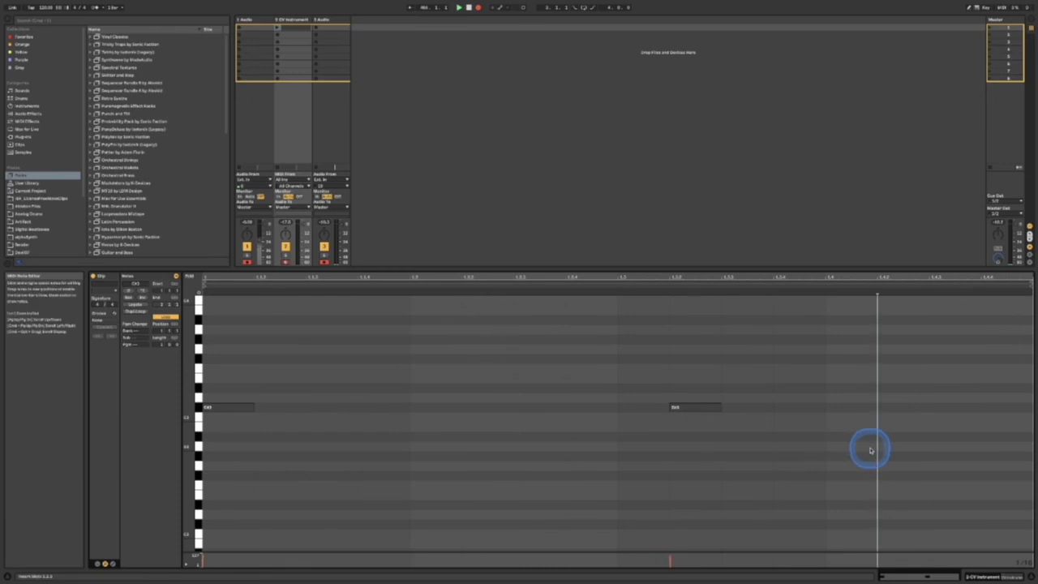
{"action": "double_click", "coordinate": [434, 349]}
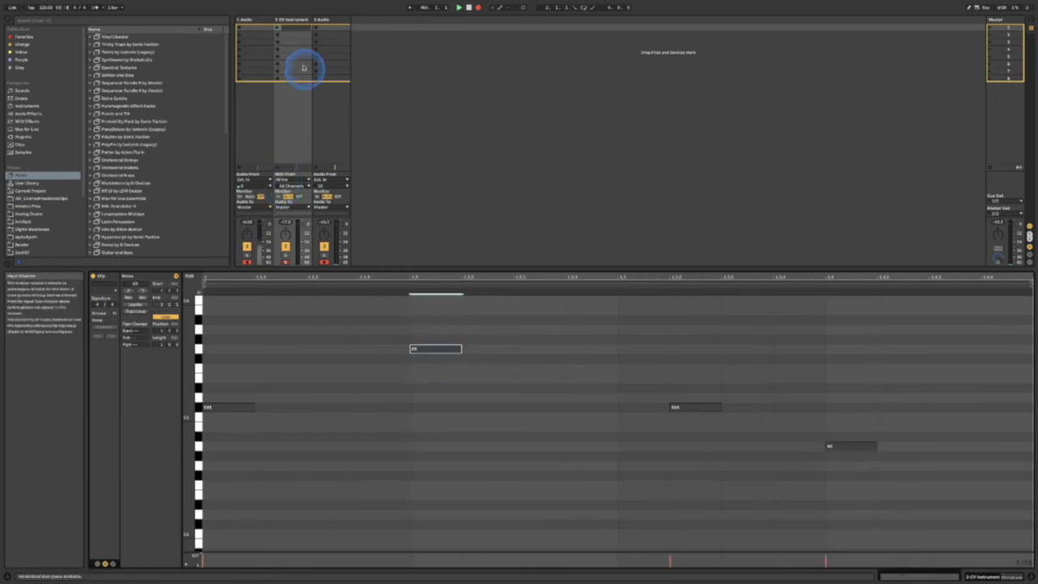
Launch the new MIDI clip on the CV Instrument track and return to the track's device view
{"action": "left_click", "coordinate": [278, 27]}
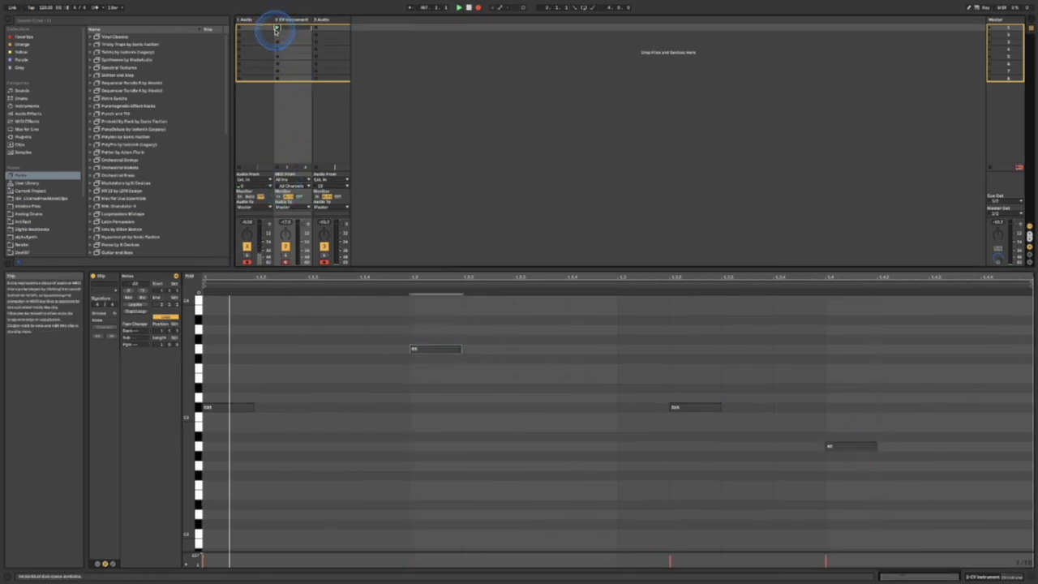
{"action": "left_click", "coordinate": [278, 197]}
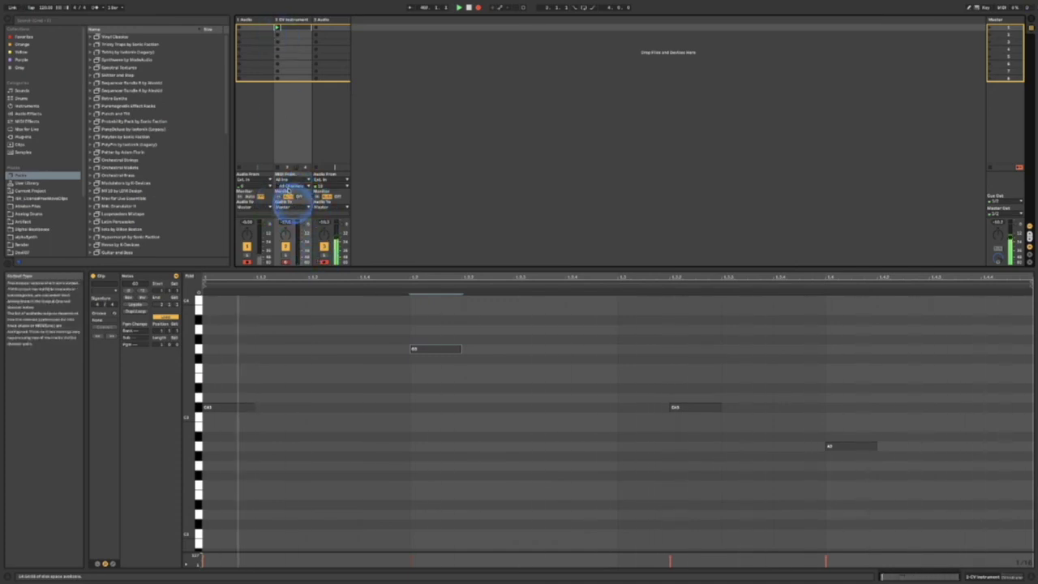
{"action": "left_click", "coordinate": [292, 24]}
{"action": "double_click", "coordinate": [294, 20]}
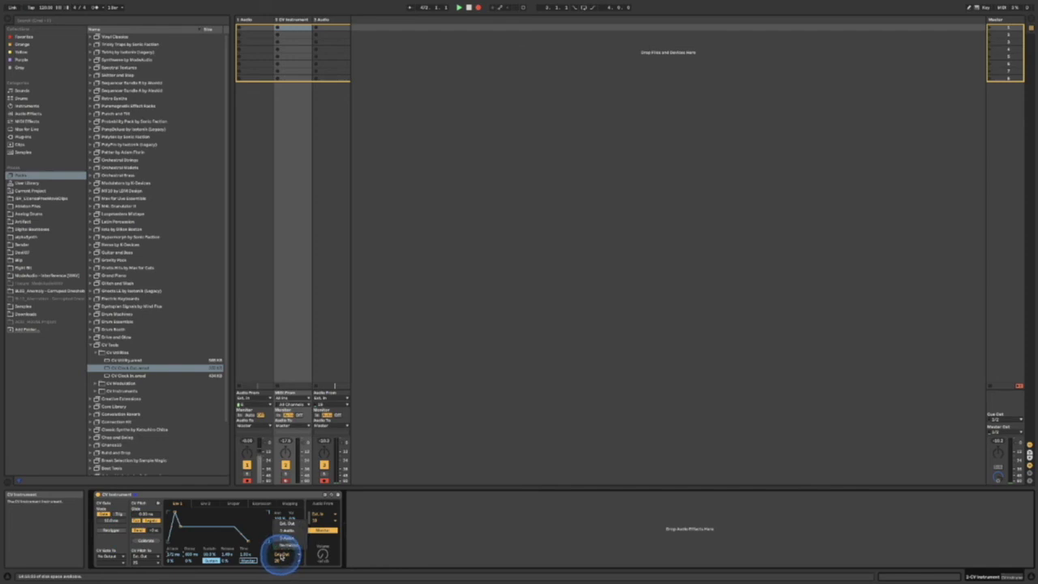
Set envelope 1's CV destination in the CV Instrument to No Output
{"action": "left_click", "coordinate": [286, 527]}
{"action": "left_click", "coordinate": [290, 525]}
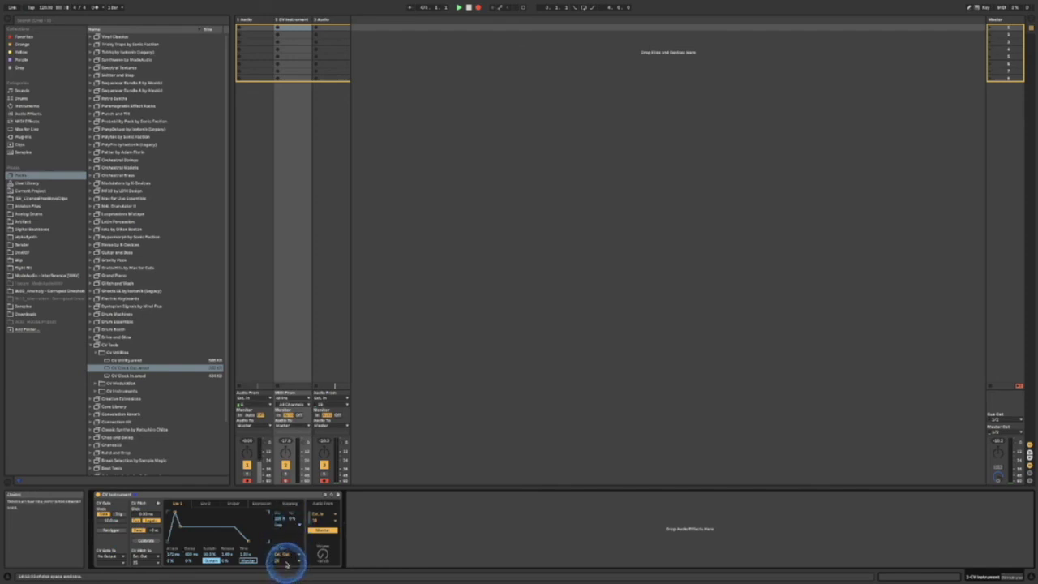
{"action": "left_click", "coordinate": [284, 557]}
{"action": "left_click", "coordinate": [443, 520]}
{"action": "left_click", "coordinate": [283, 551]}
{"action": "left_click", "coordinate": [290, 545]}
Route the CV Instrument's gate to Ext. Out and choose its output channel
{"action": "left_click", "coordinate": [103, 557]}
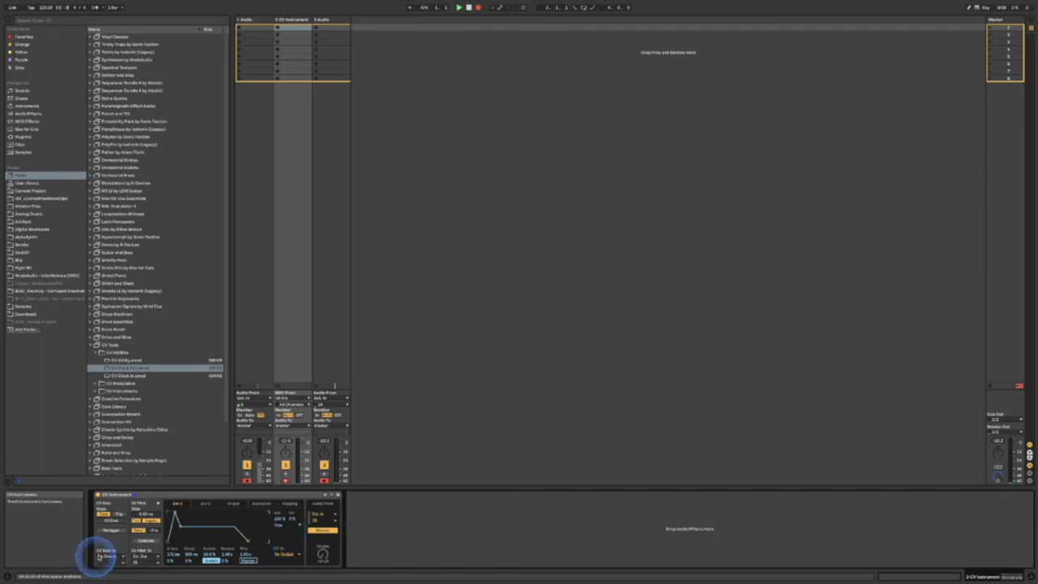
{"action": "left_click", "coordinate": [108, 526]}
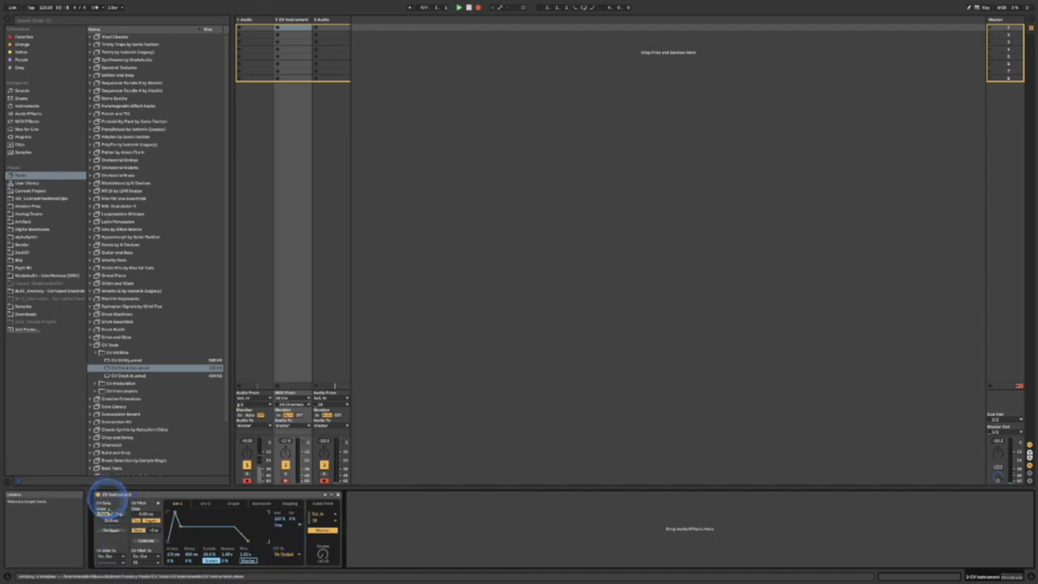
{"action": "left_click", "coordinate": [104, 556]}
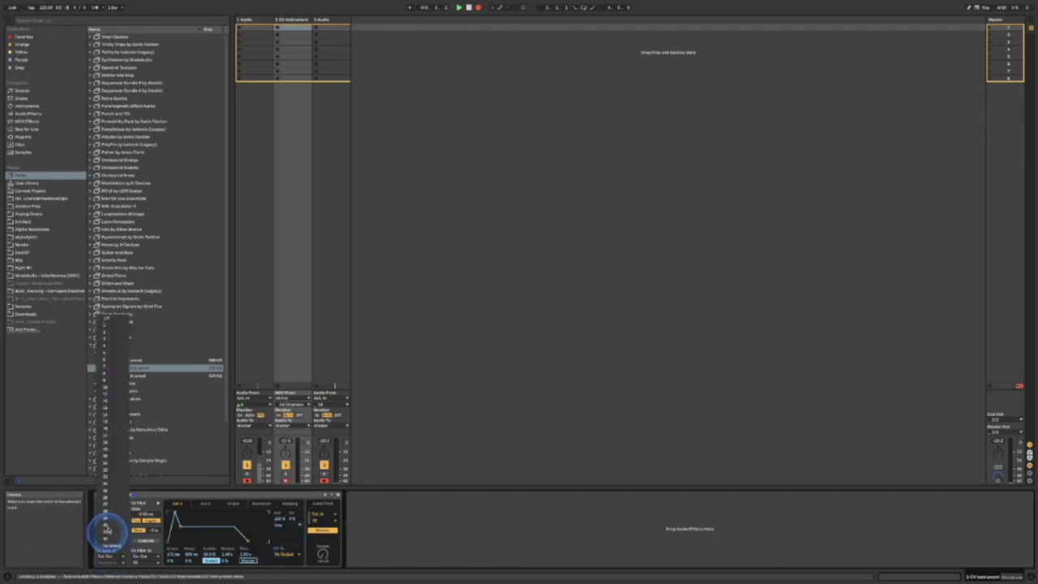
{"action": "left_click", "coordinate": [111, 501]}
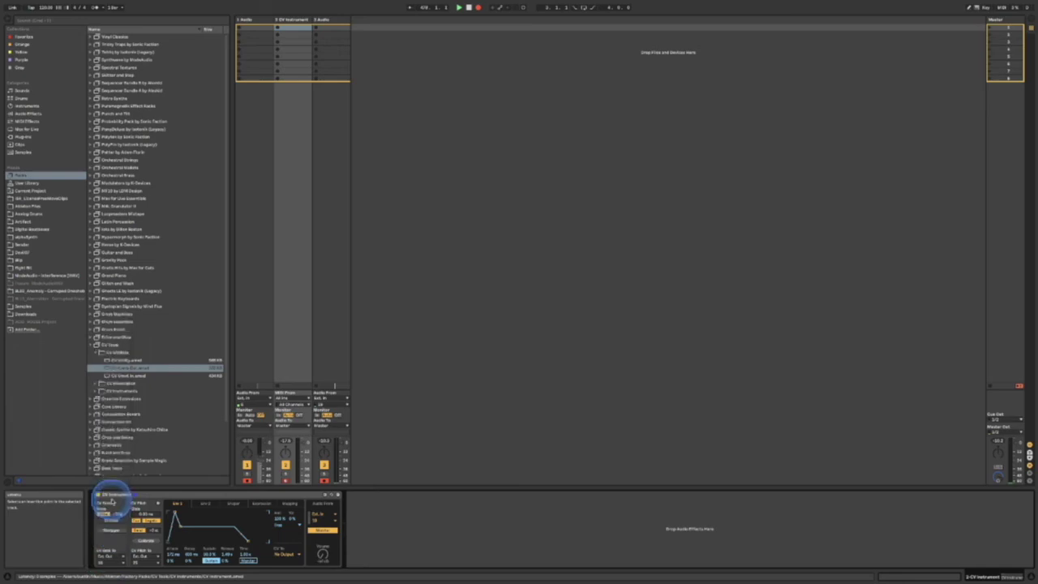